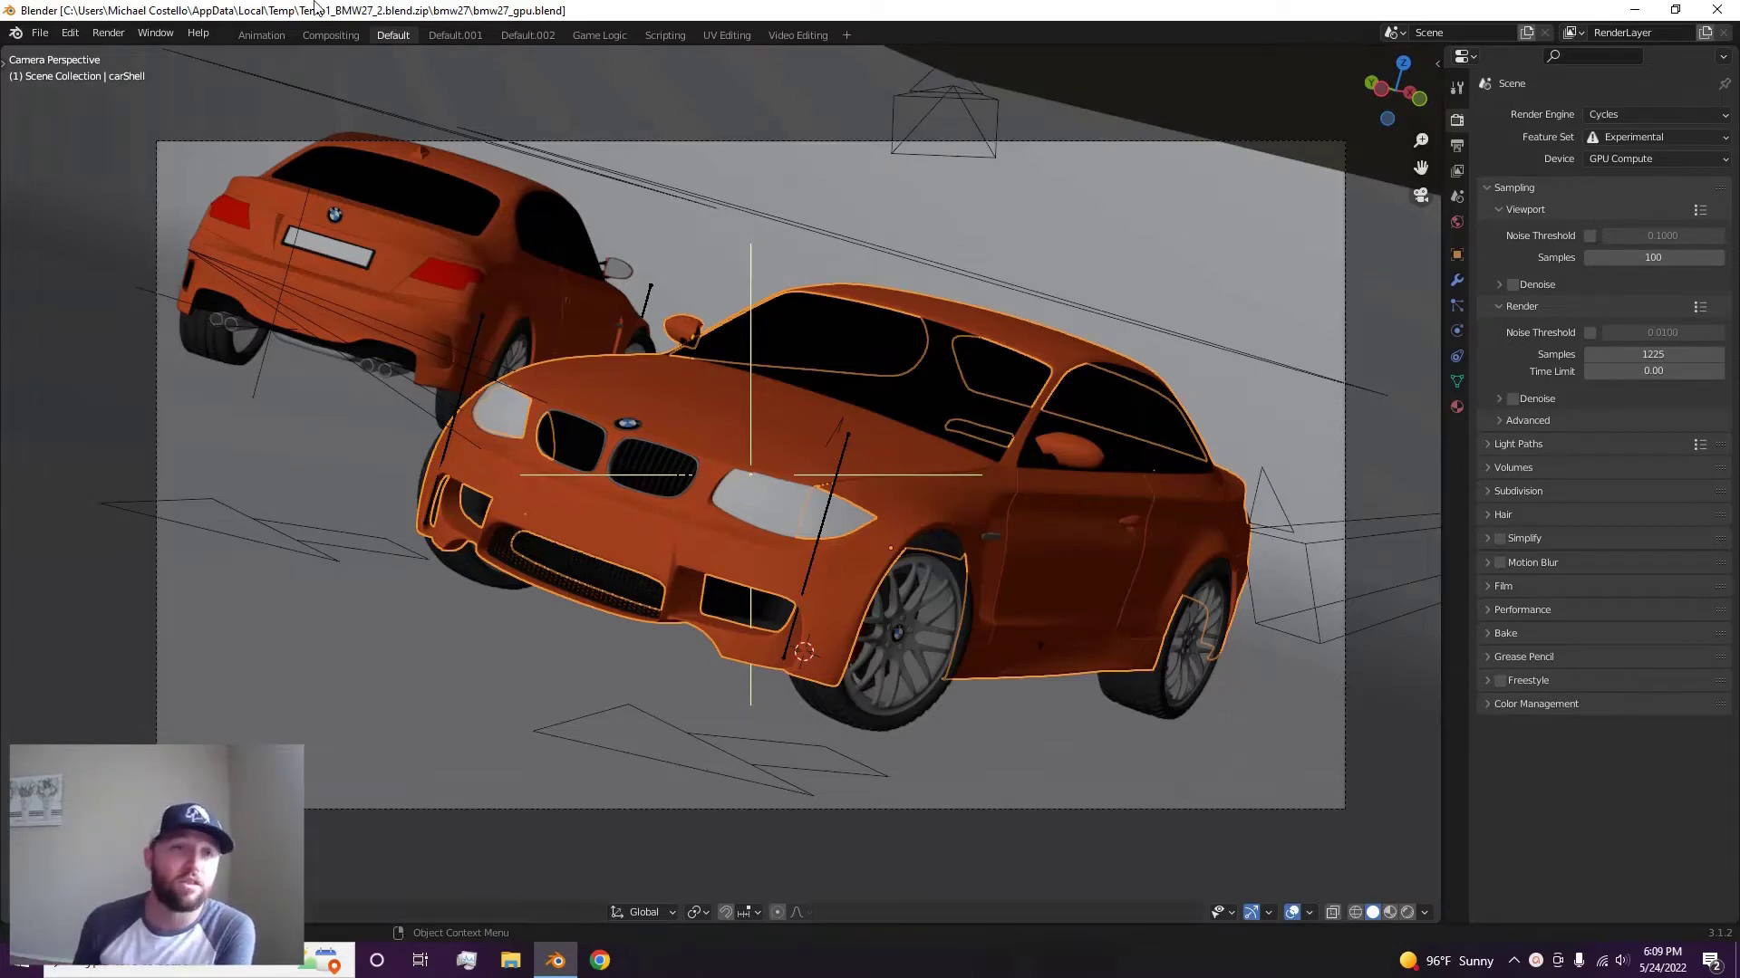
In System preferences, switch Cycles from OptiX to CUDA with only the RTX 2060 ticked, then close Preferences
{"action": "left_click", "coordinate": [78, 31]}
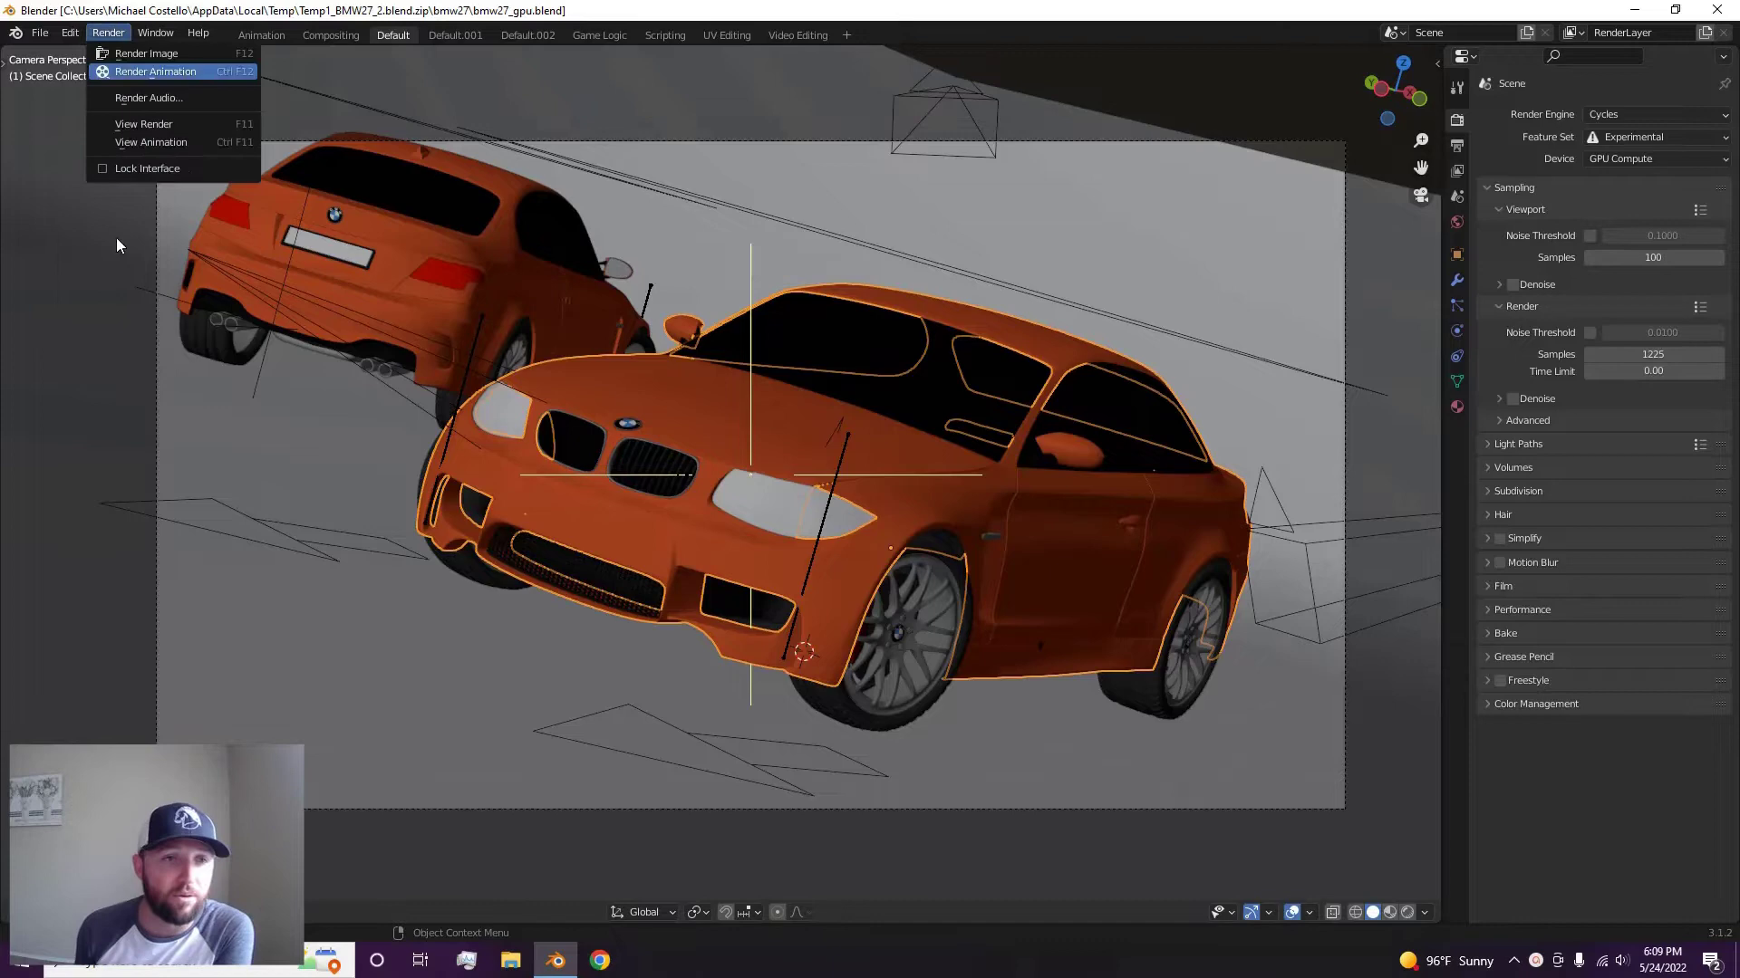
{"action": "left_click", "coordinate": [64, 32]}
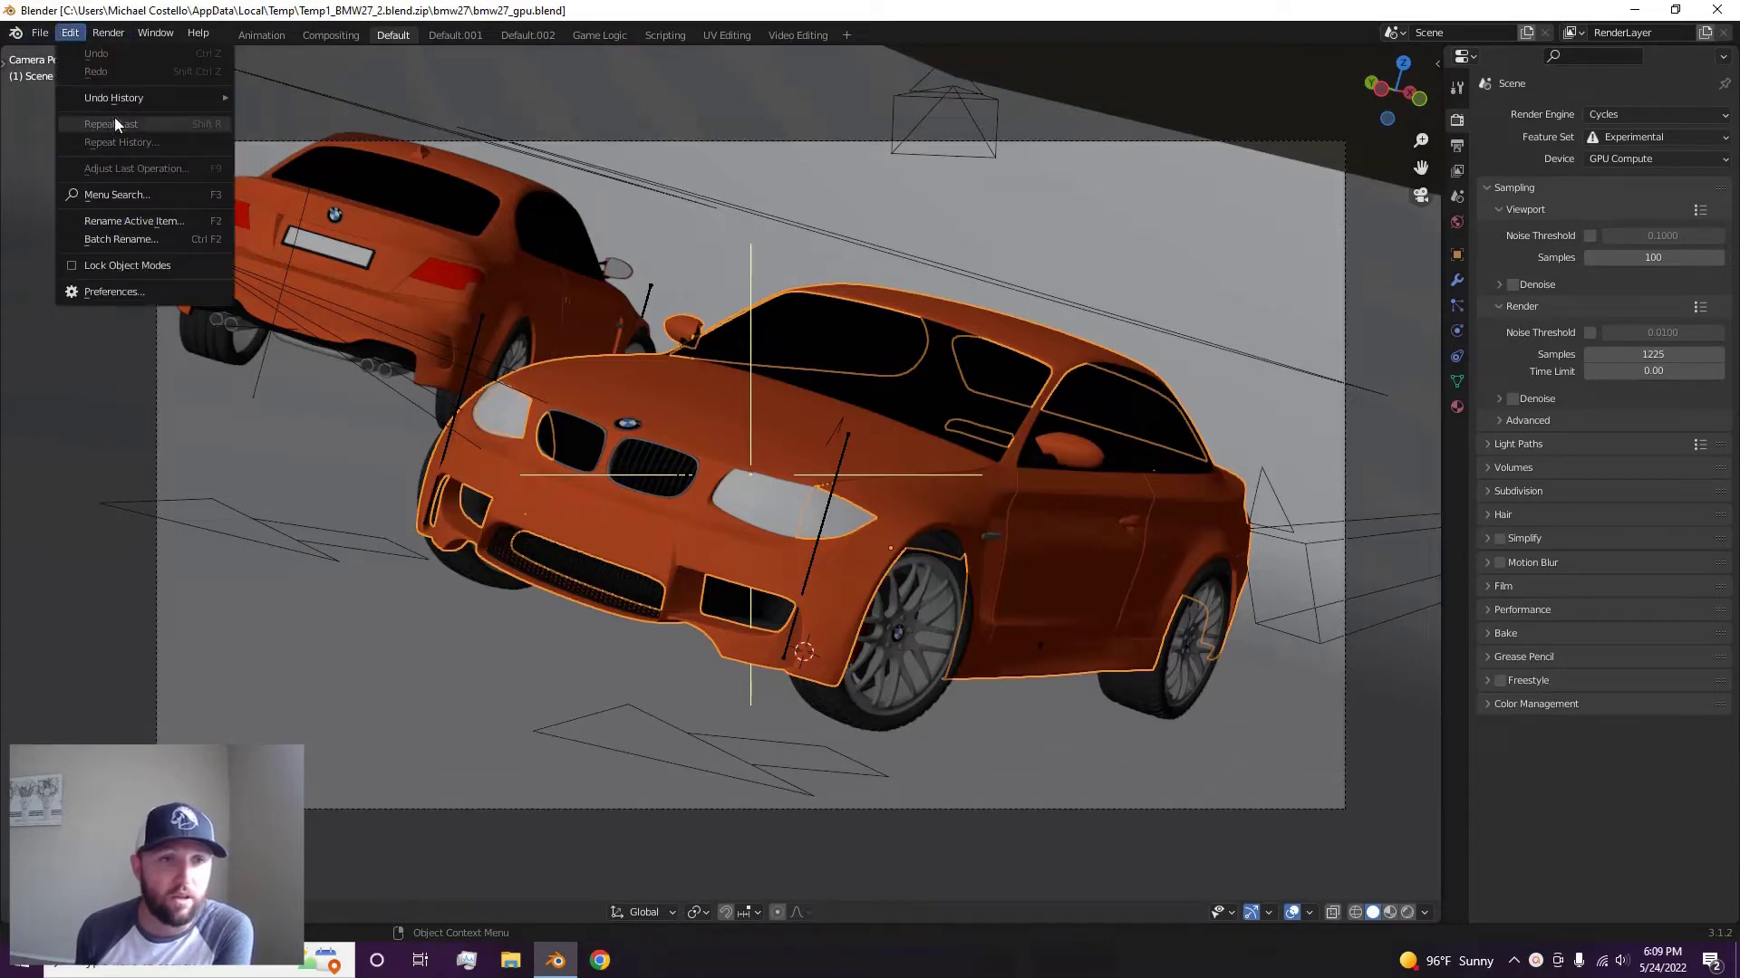
{"action": "left_click", "coordinate": [108, 291]}
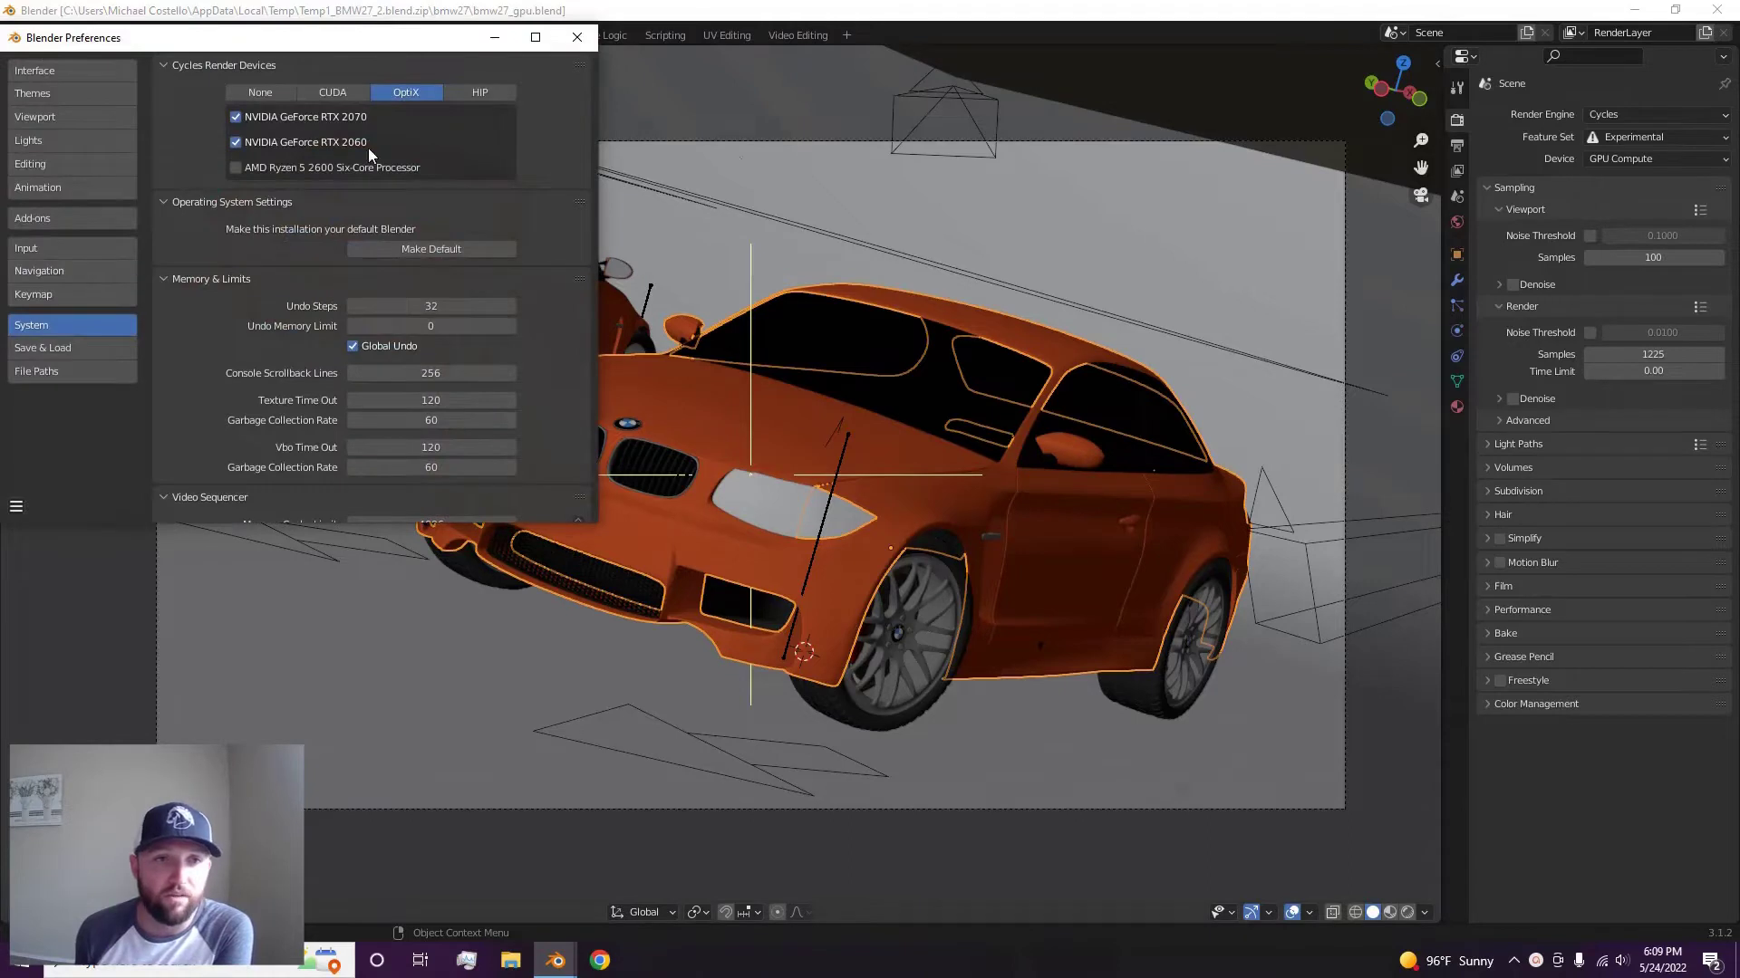
{"action": "left_click", "coordinate": [236, 118]}
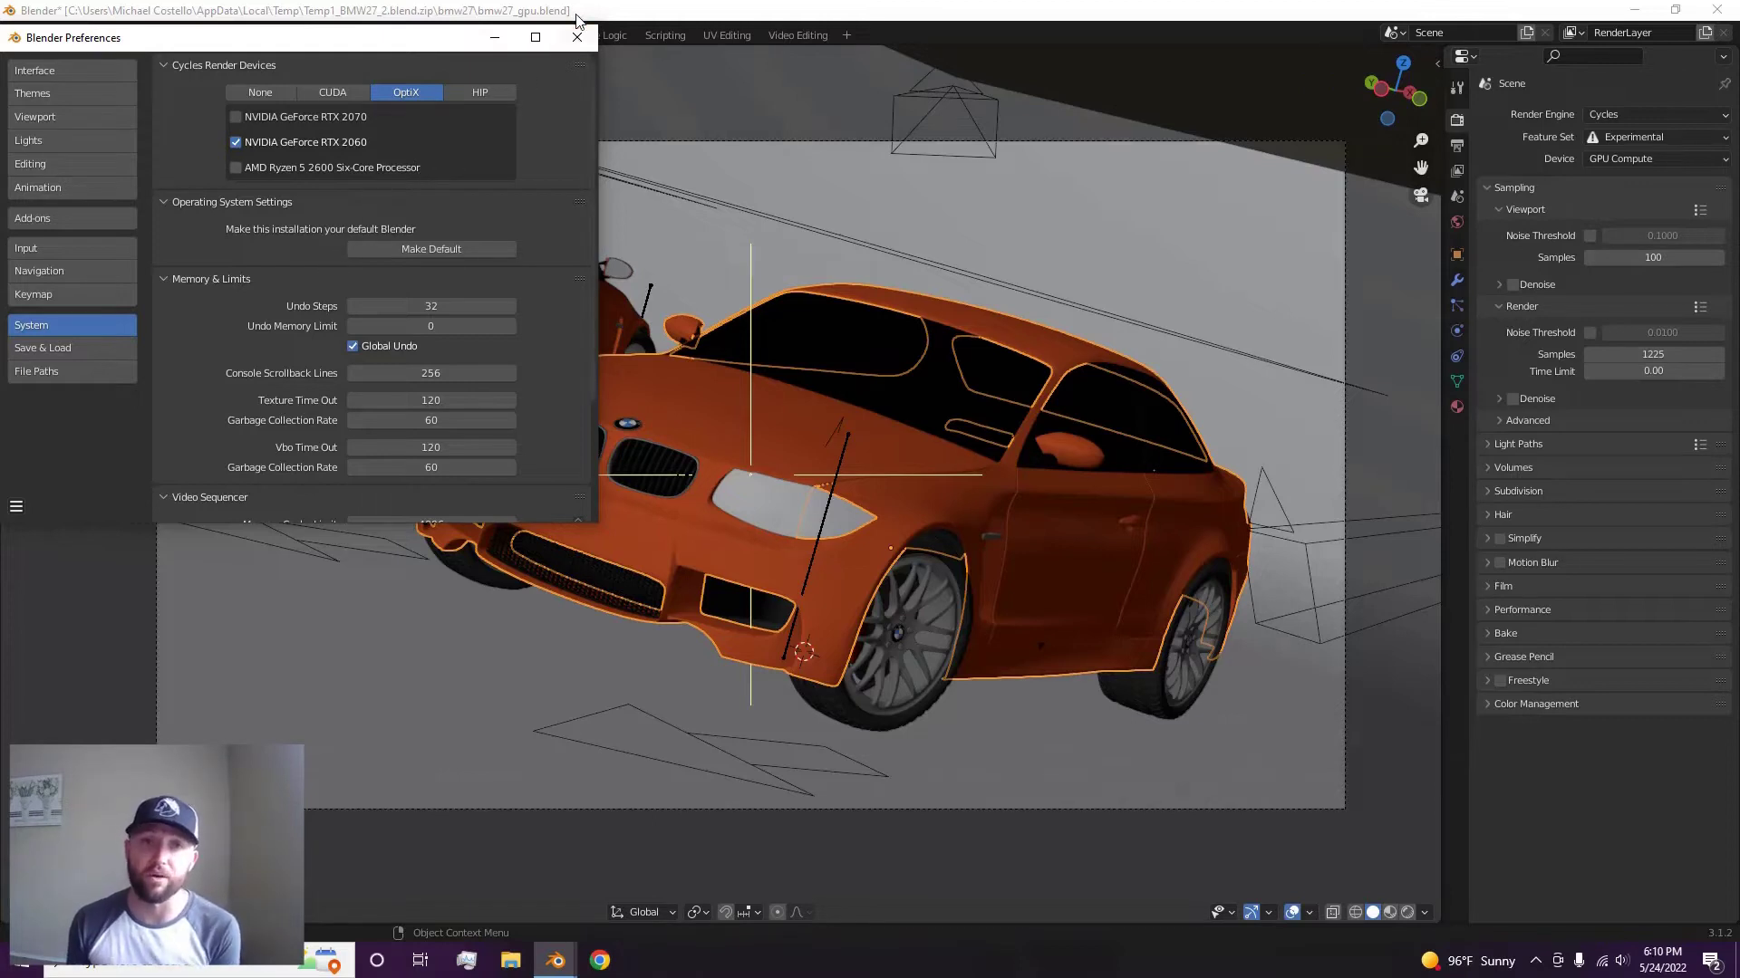
{"action": "left_click", "coordinate": [337, 91]}
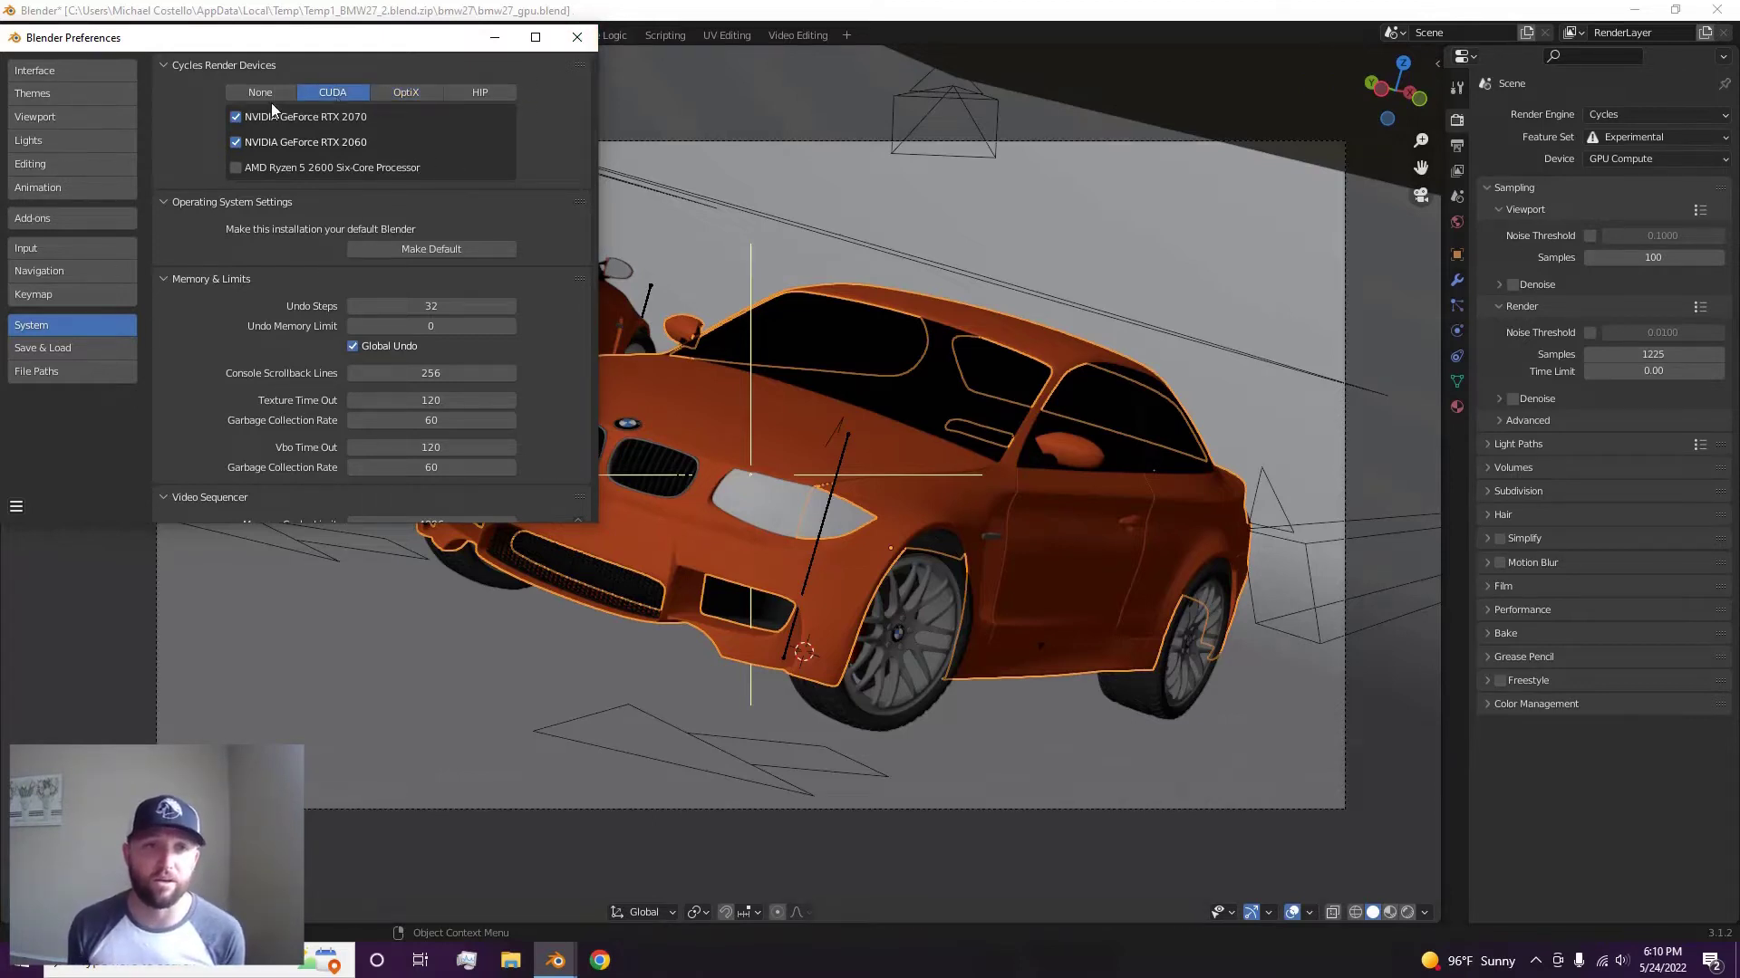
{"action": "left_click", "coordinate": [236, 117]}
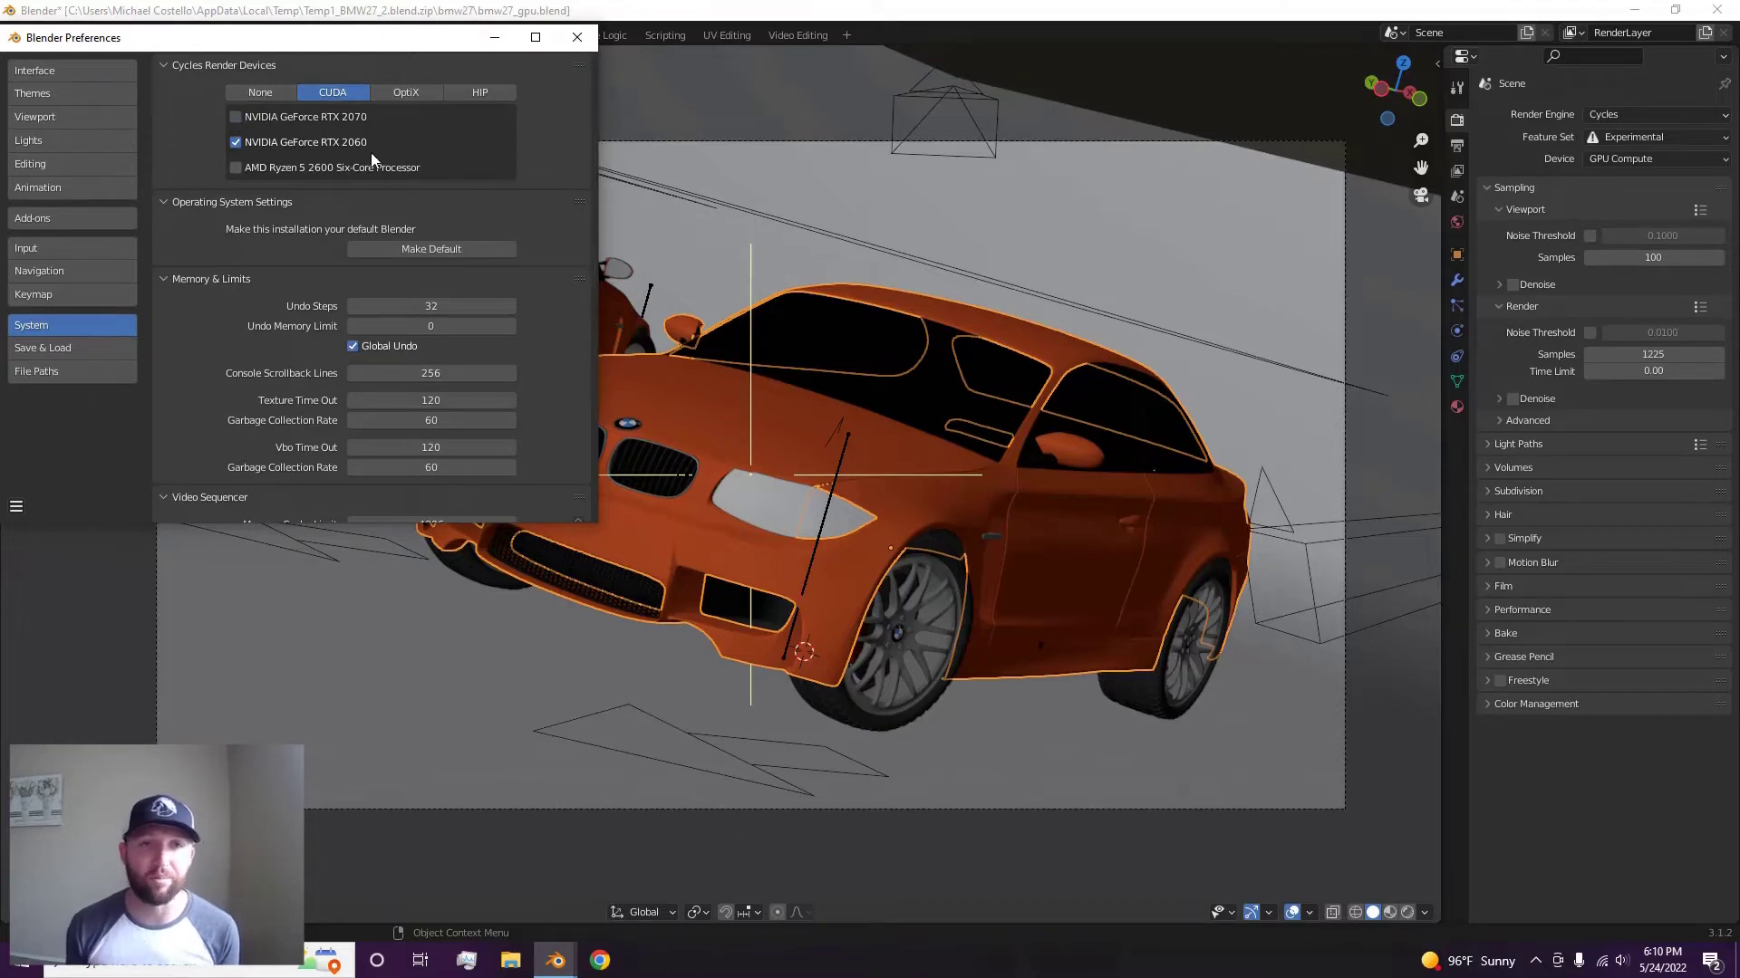
{"action": "left_click", "coordinate": [577, 38]}
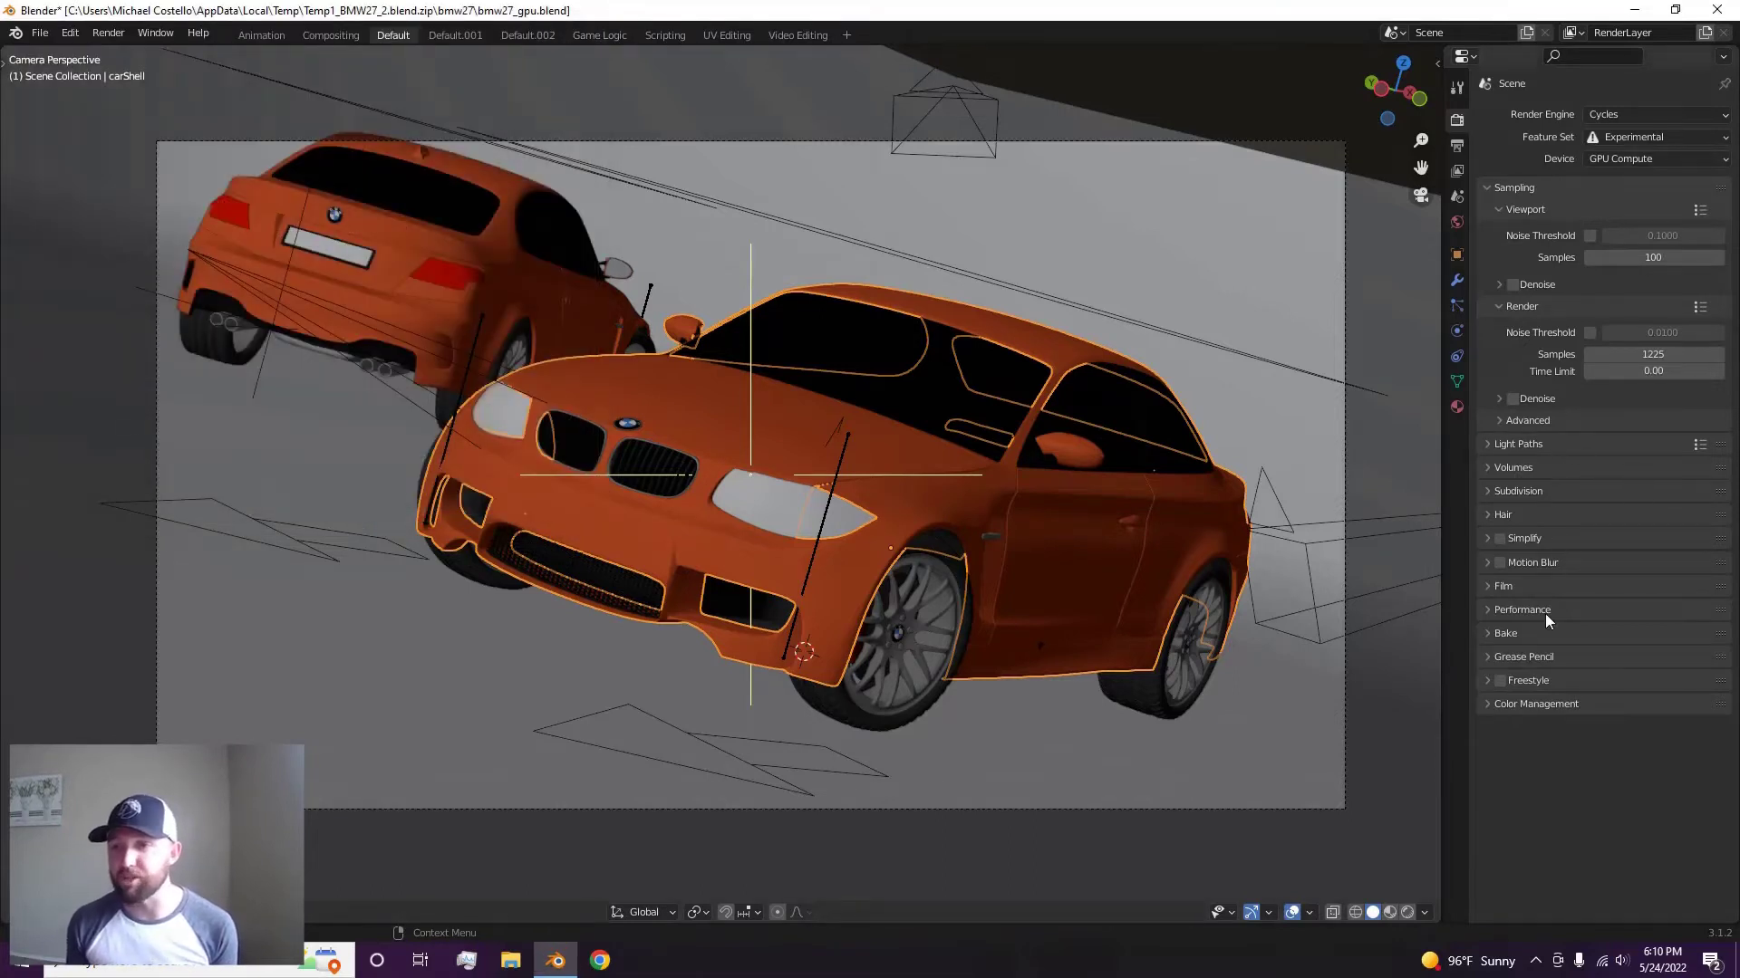
Expand Performance and render the BMW scene on the RTX 2060 into Slot 1 (00:35.78)
{"action": "left_click", "coordinate": [1510, 611]}
{"action": "scroll", "coordinate": [1495, 598], "scroll_direction": "down", "scroll_amount": 3}
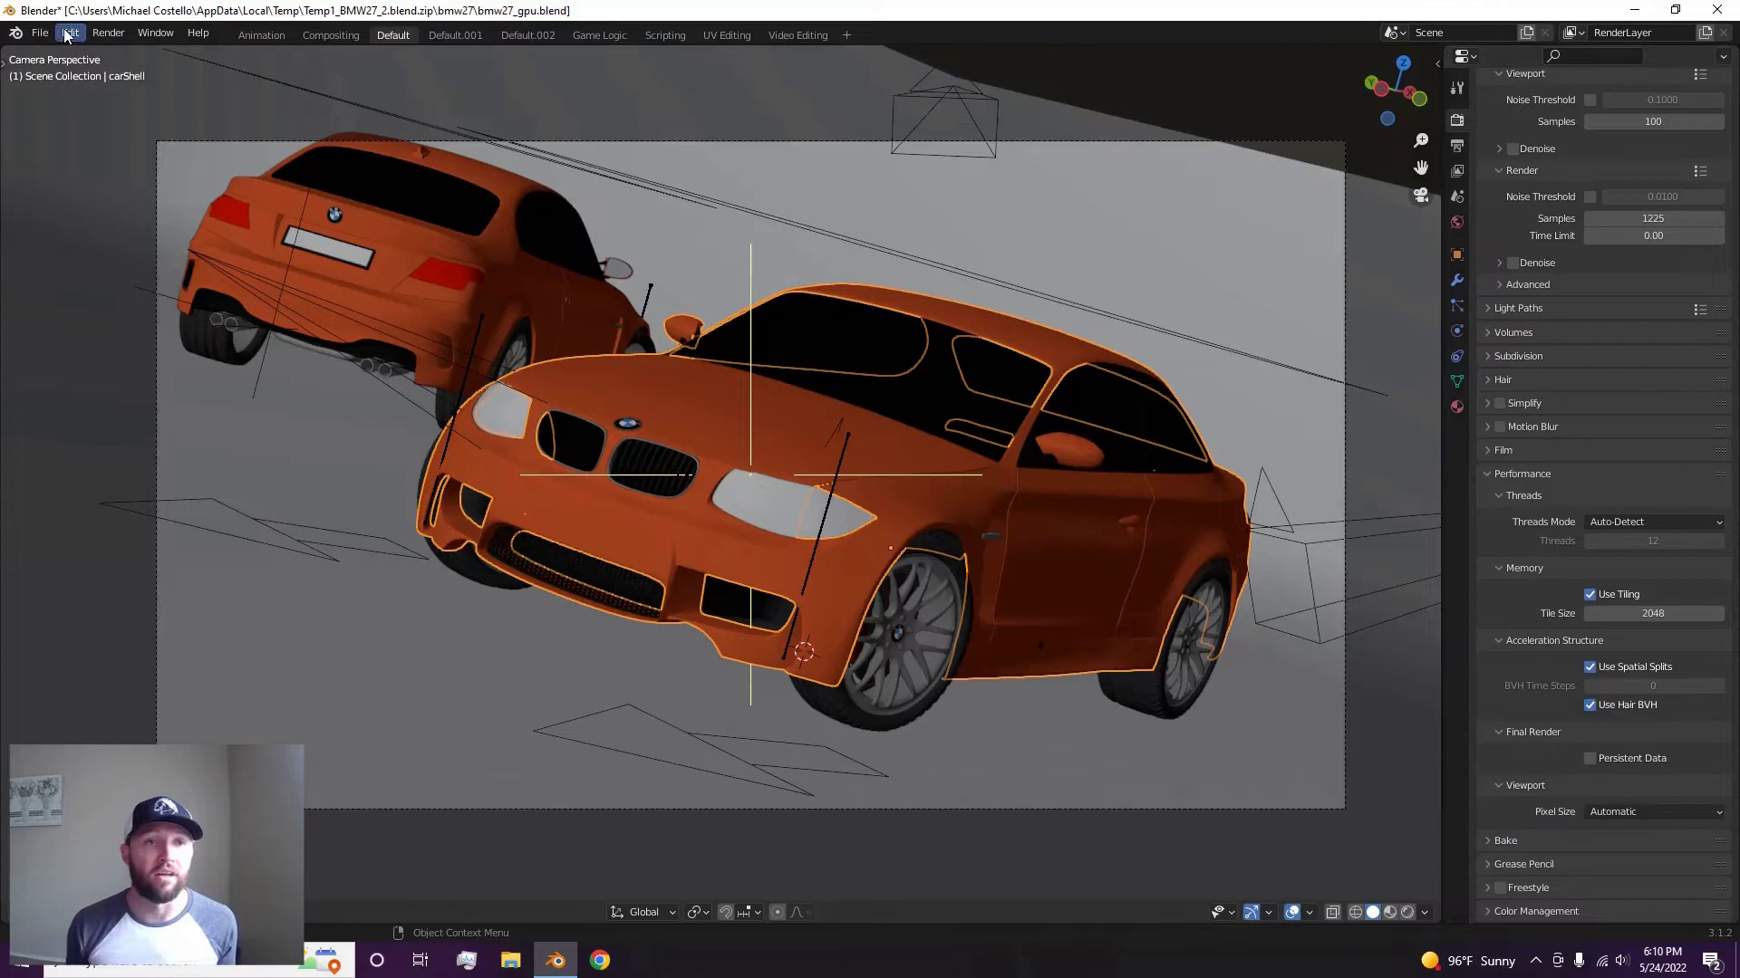
{"action": "left_click", "coordinate": [96, 34]}
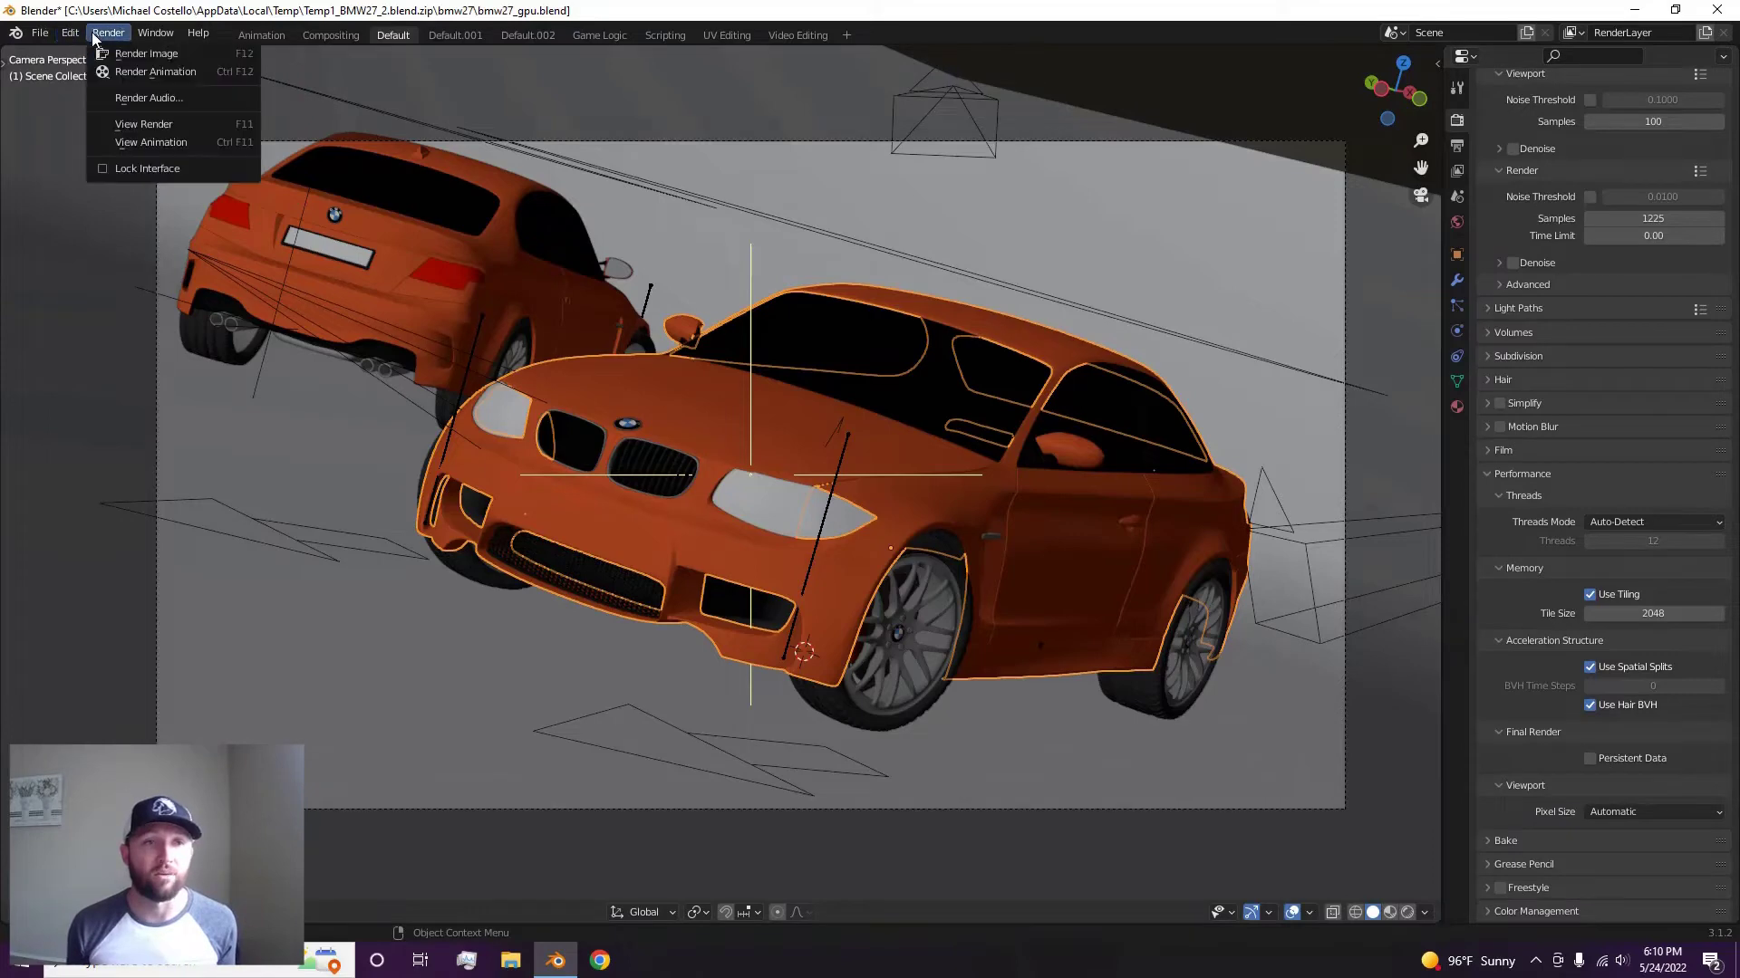
{"action": "left_click", "coordinate": [144, 55]}
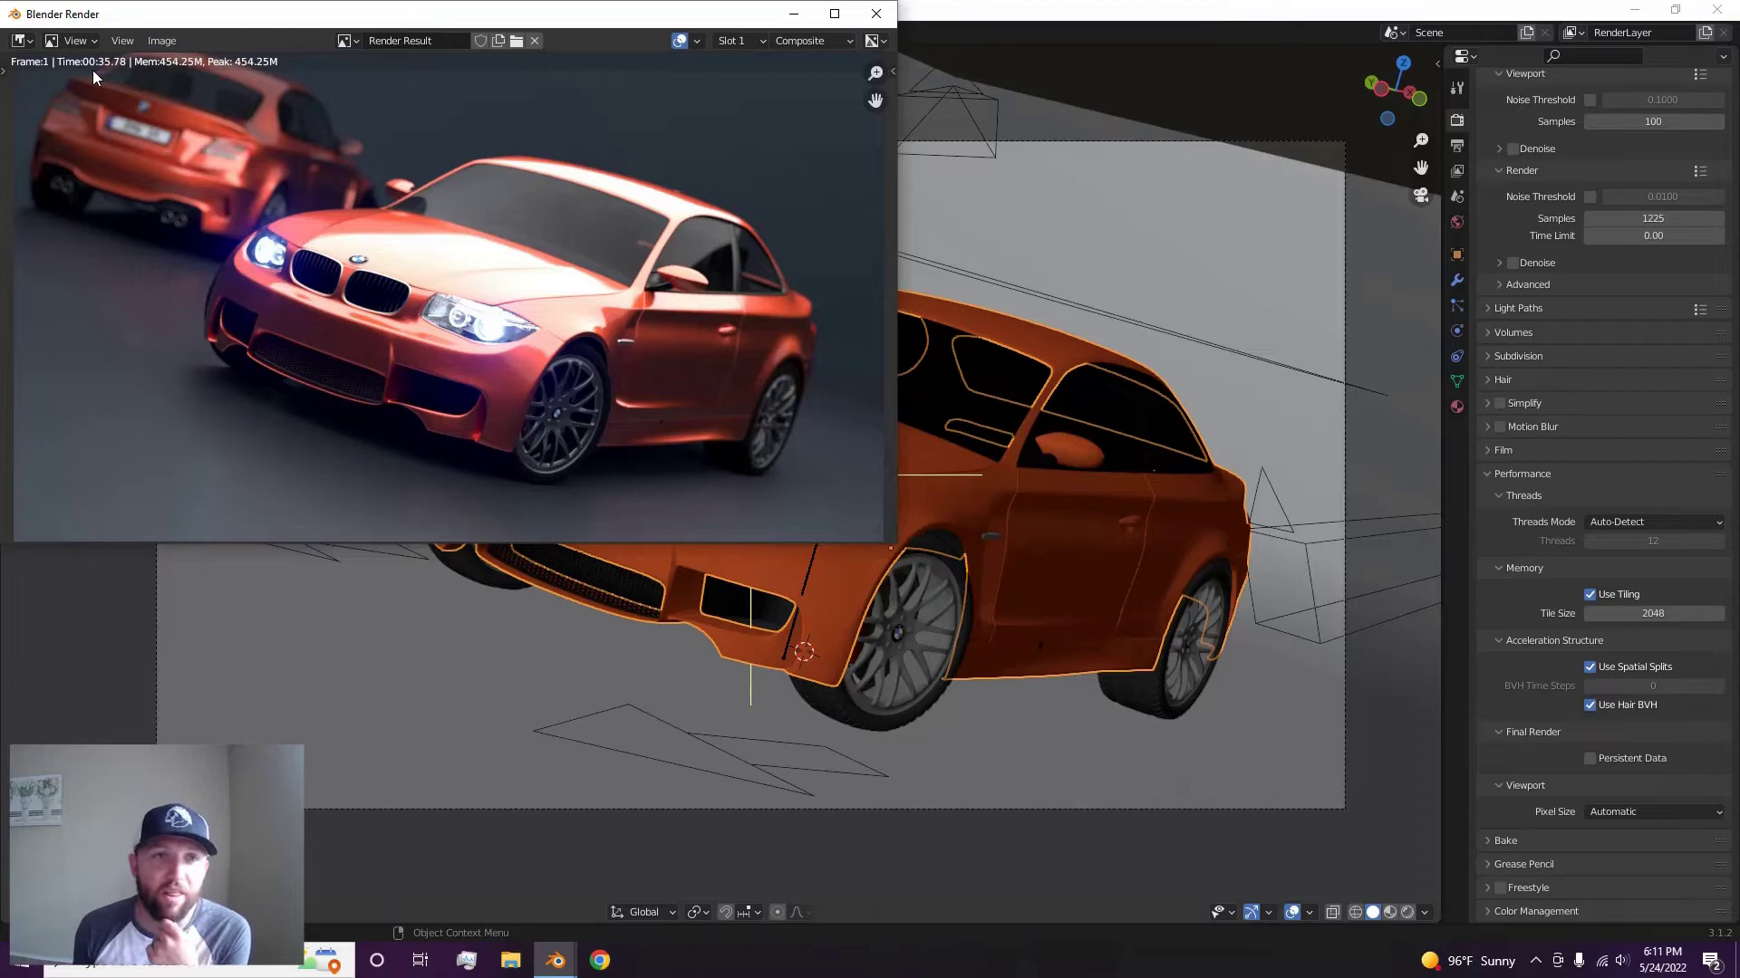
Check the Slot 1 render, then select the empty Slot 2 for the next render
{"action": "left_click", "coordinate": [742, 42]}
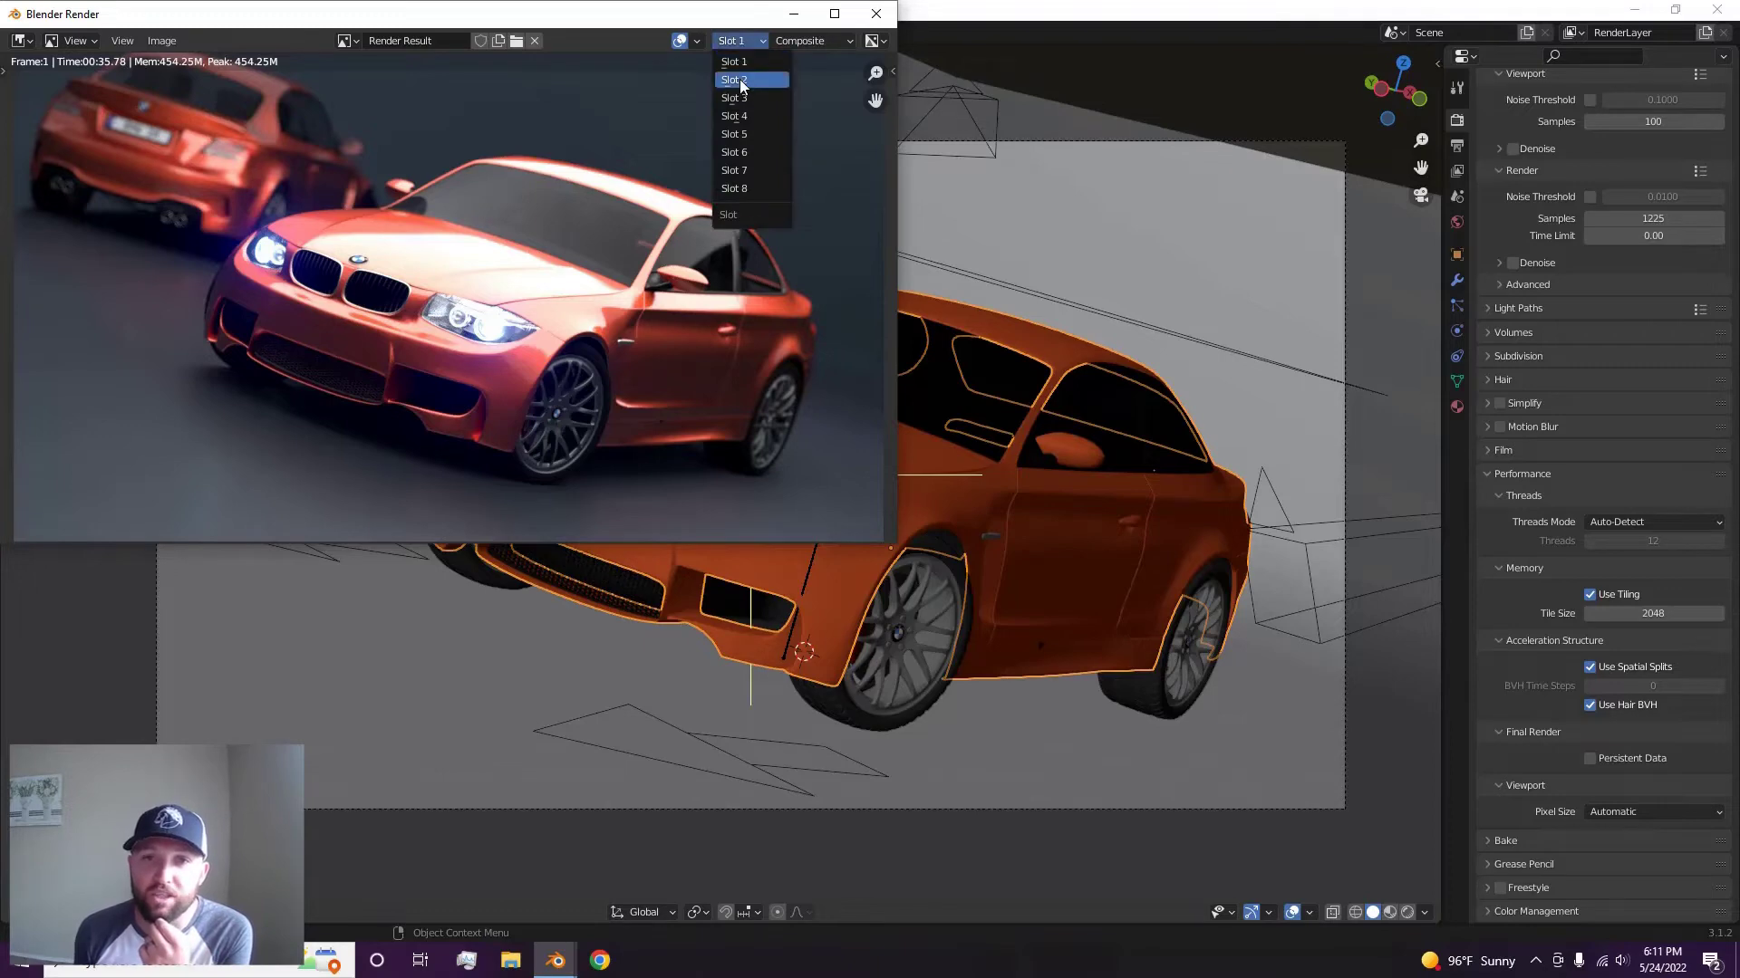
{"action": "left_click", "coordinate": [741, 82]}
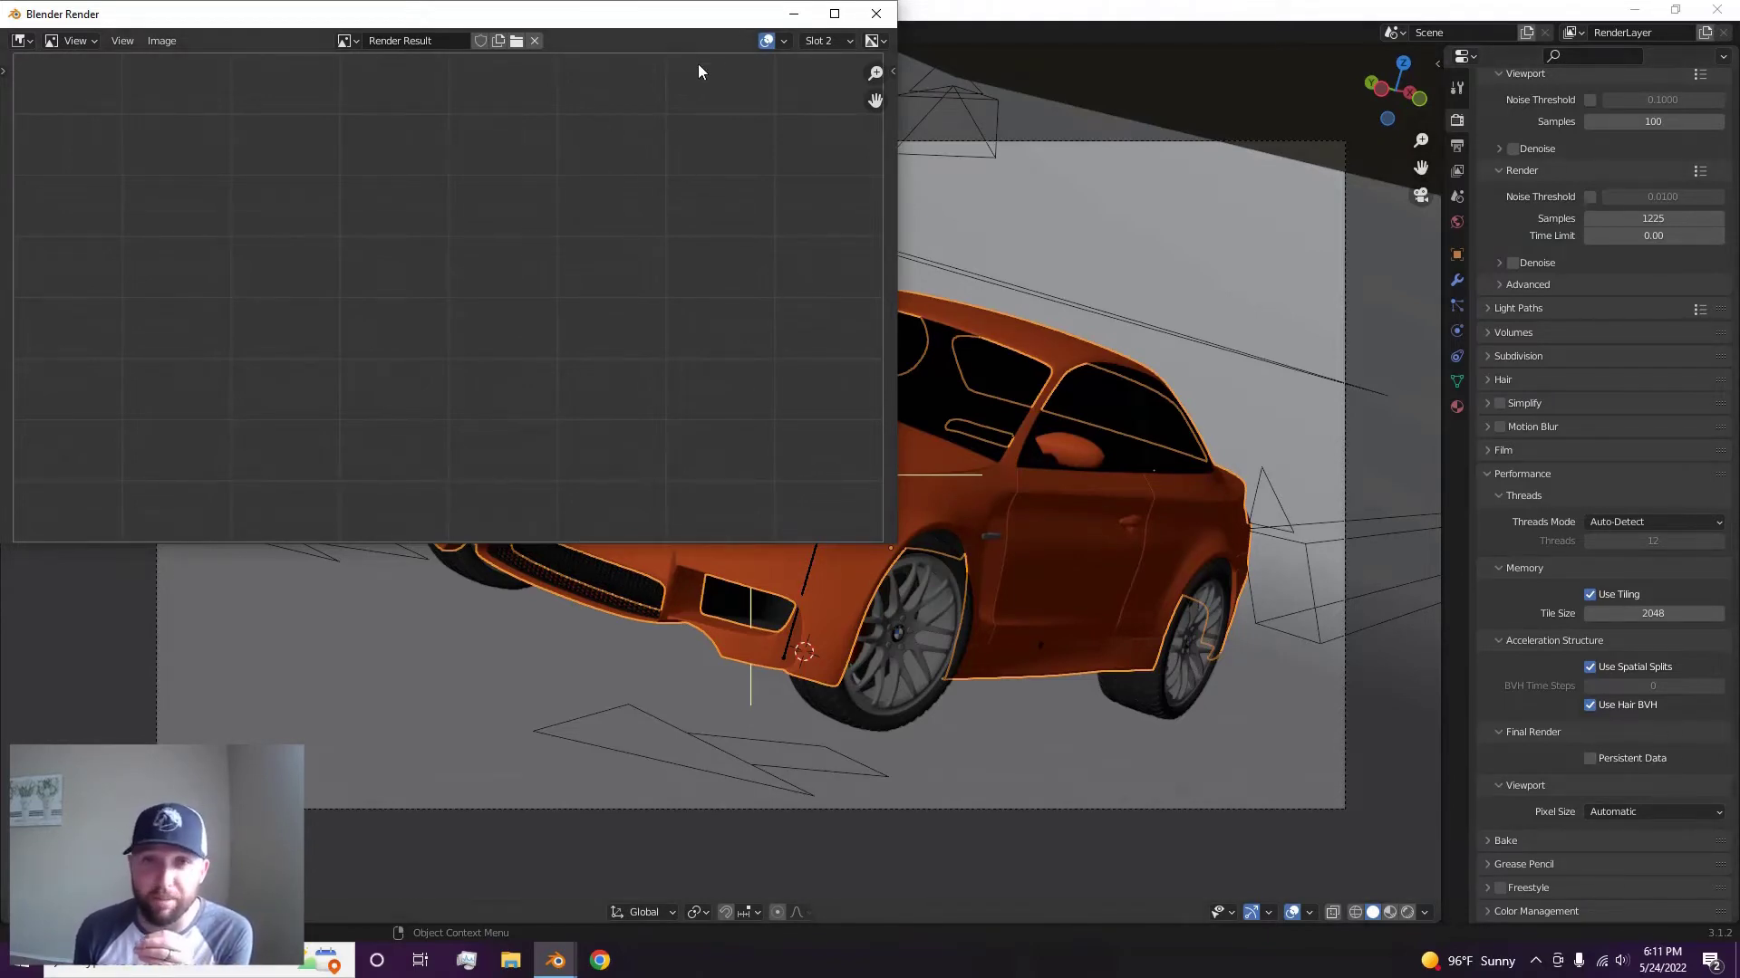
{"action": "left_click", "coordinate": [845, 40]}
{"action": "left_click", "coordinate": [827, 60]}
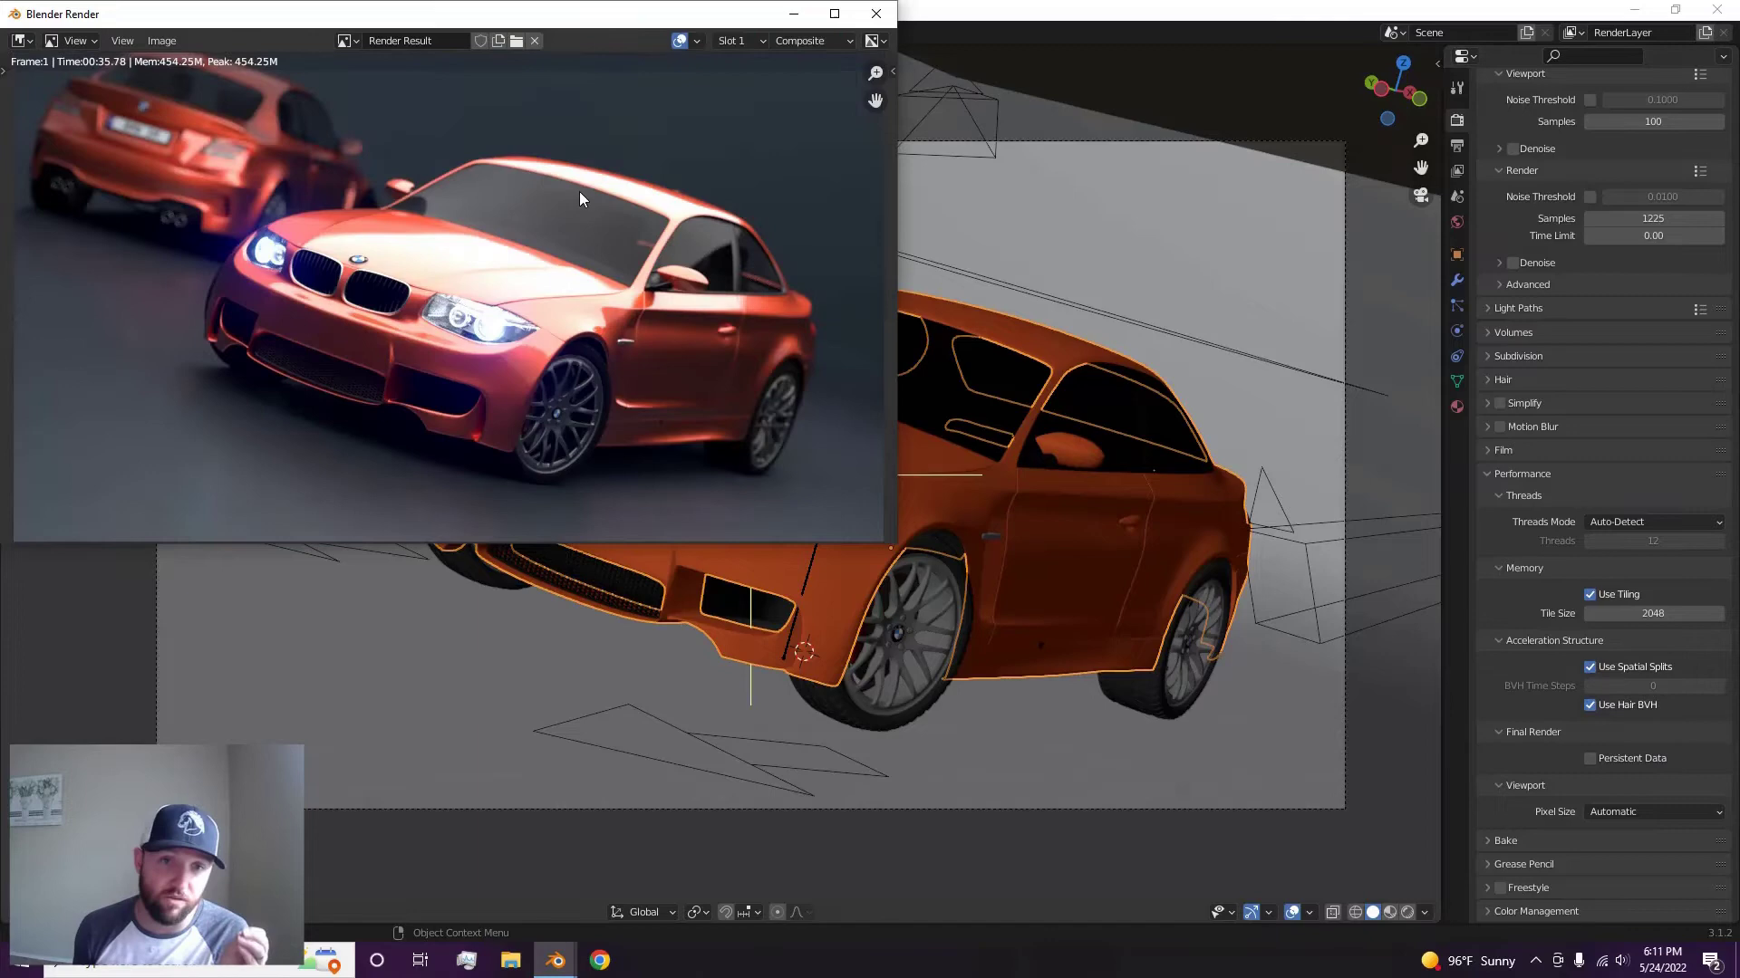
{"action": "left_click", "coordinate": [756, 42]}
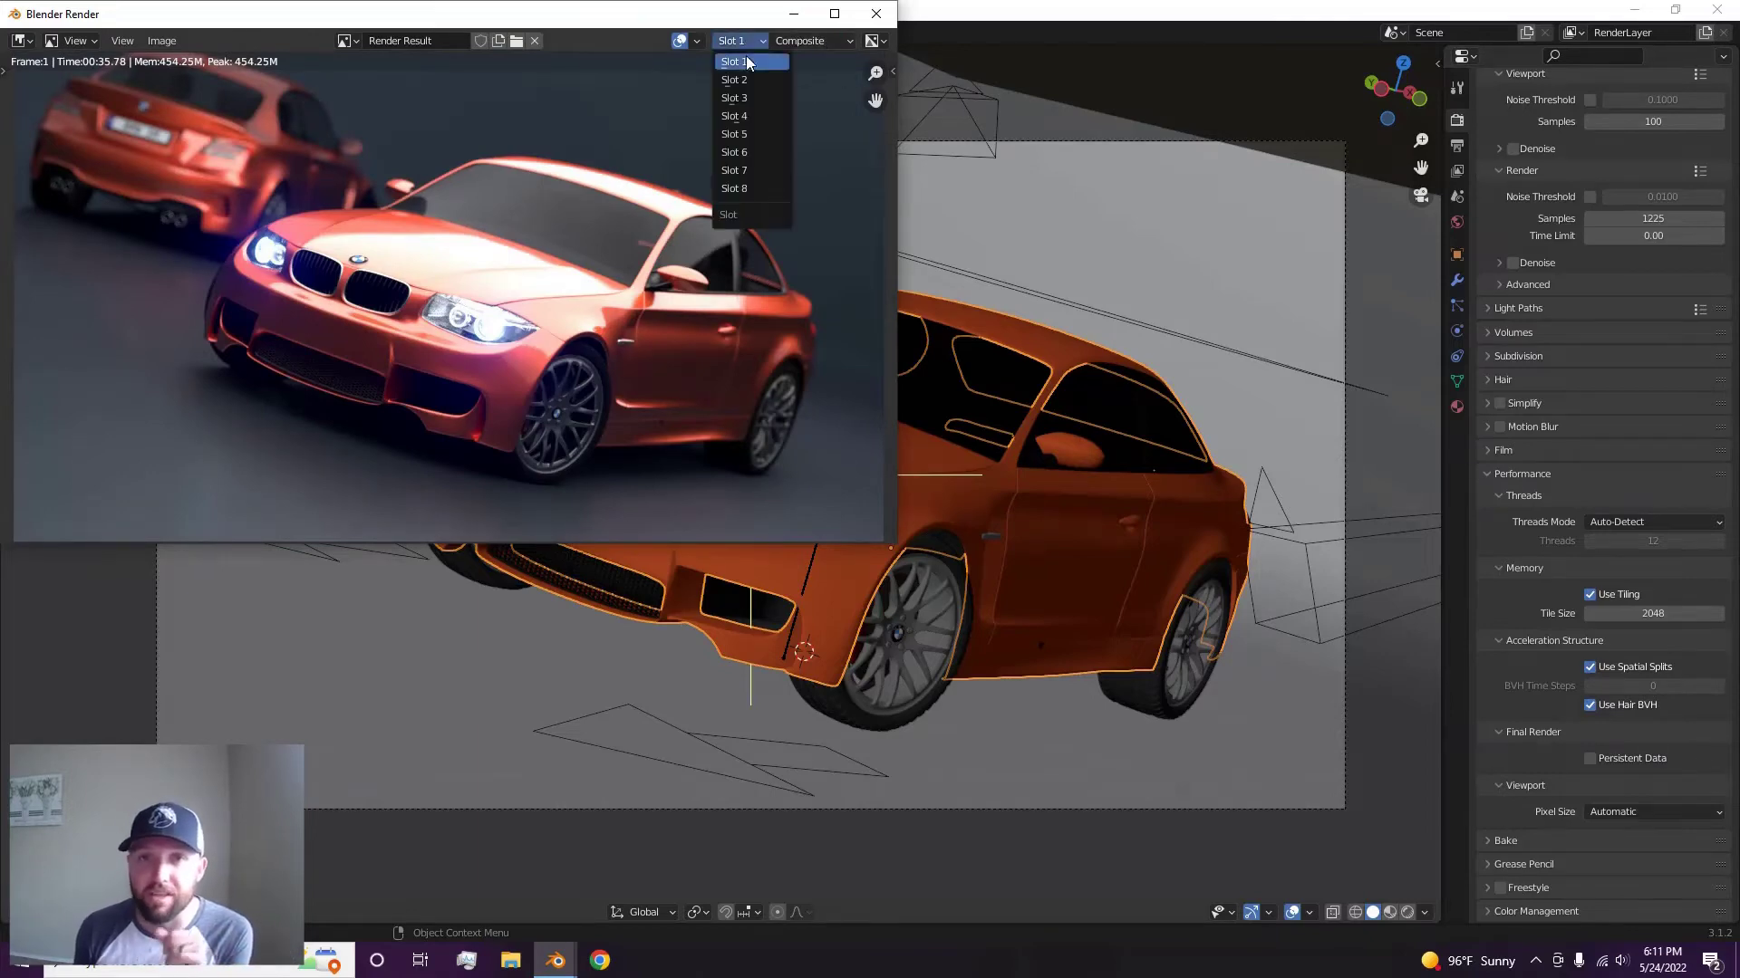
{"action": "left_click", "coordinate": [745, 79]}
Render the BMW car scene into Slot 2, finishing in 00:32.35
{"action": "left_click", "coordinate": [875, 13]}
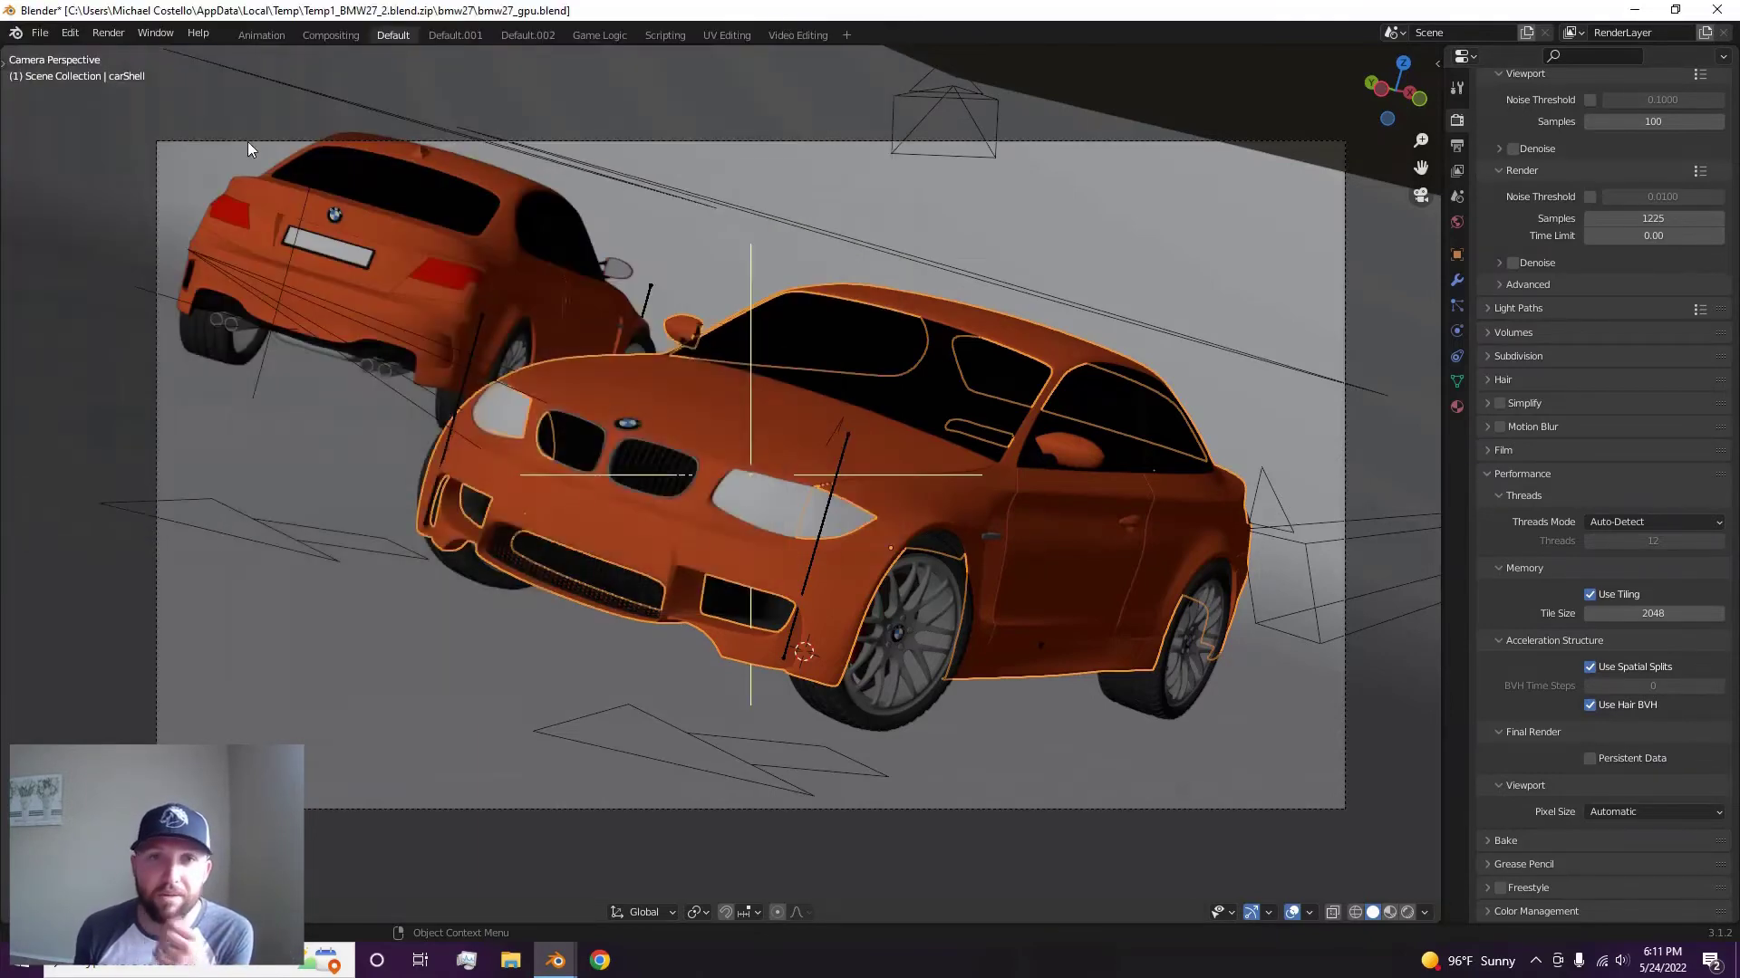
{"action": "left_click", "coordinate": [66, 36]}
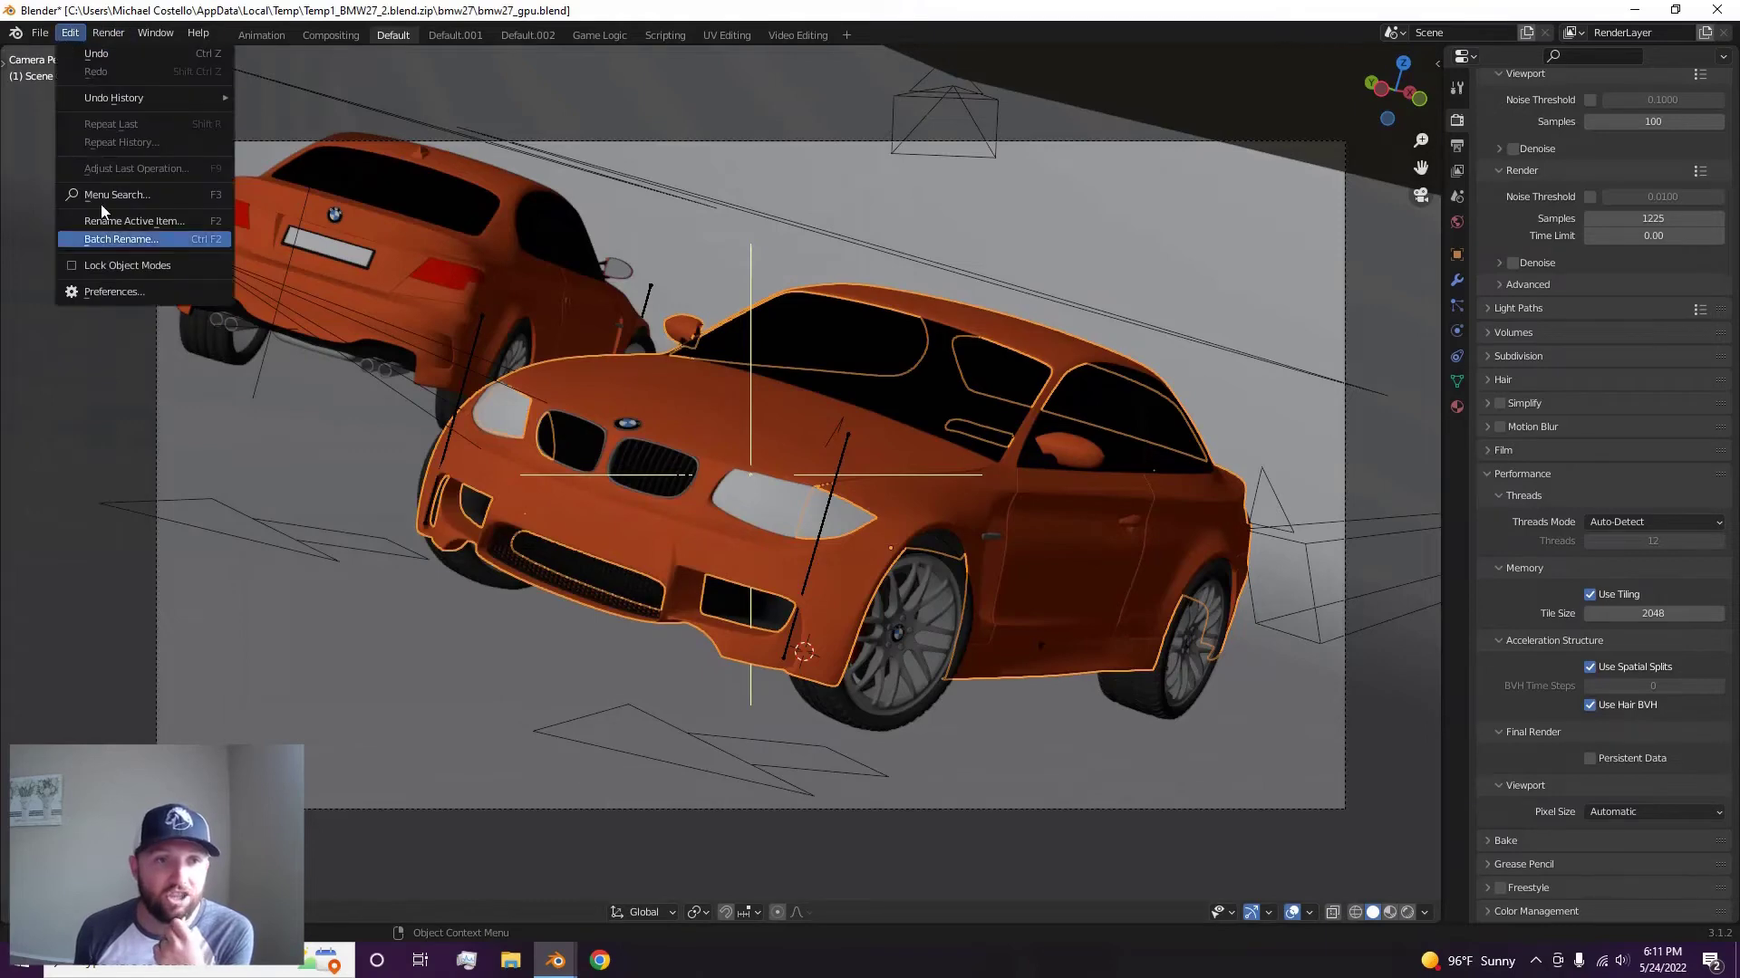
{"action": "left_click", "coordinate": [92, 293]}
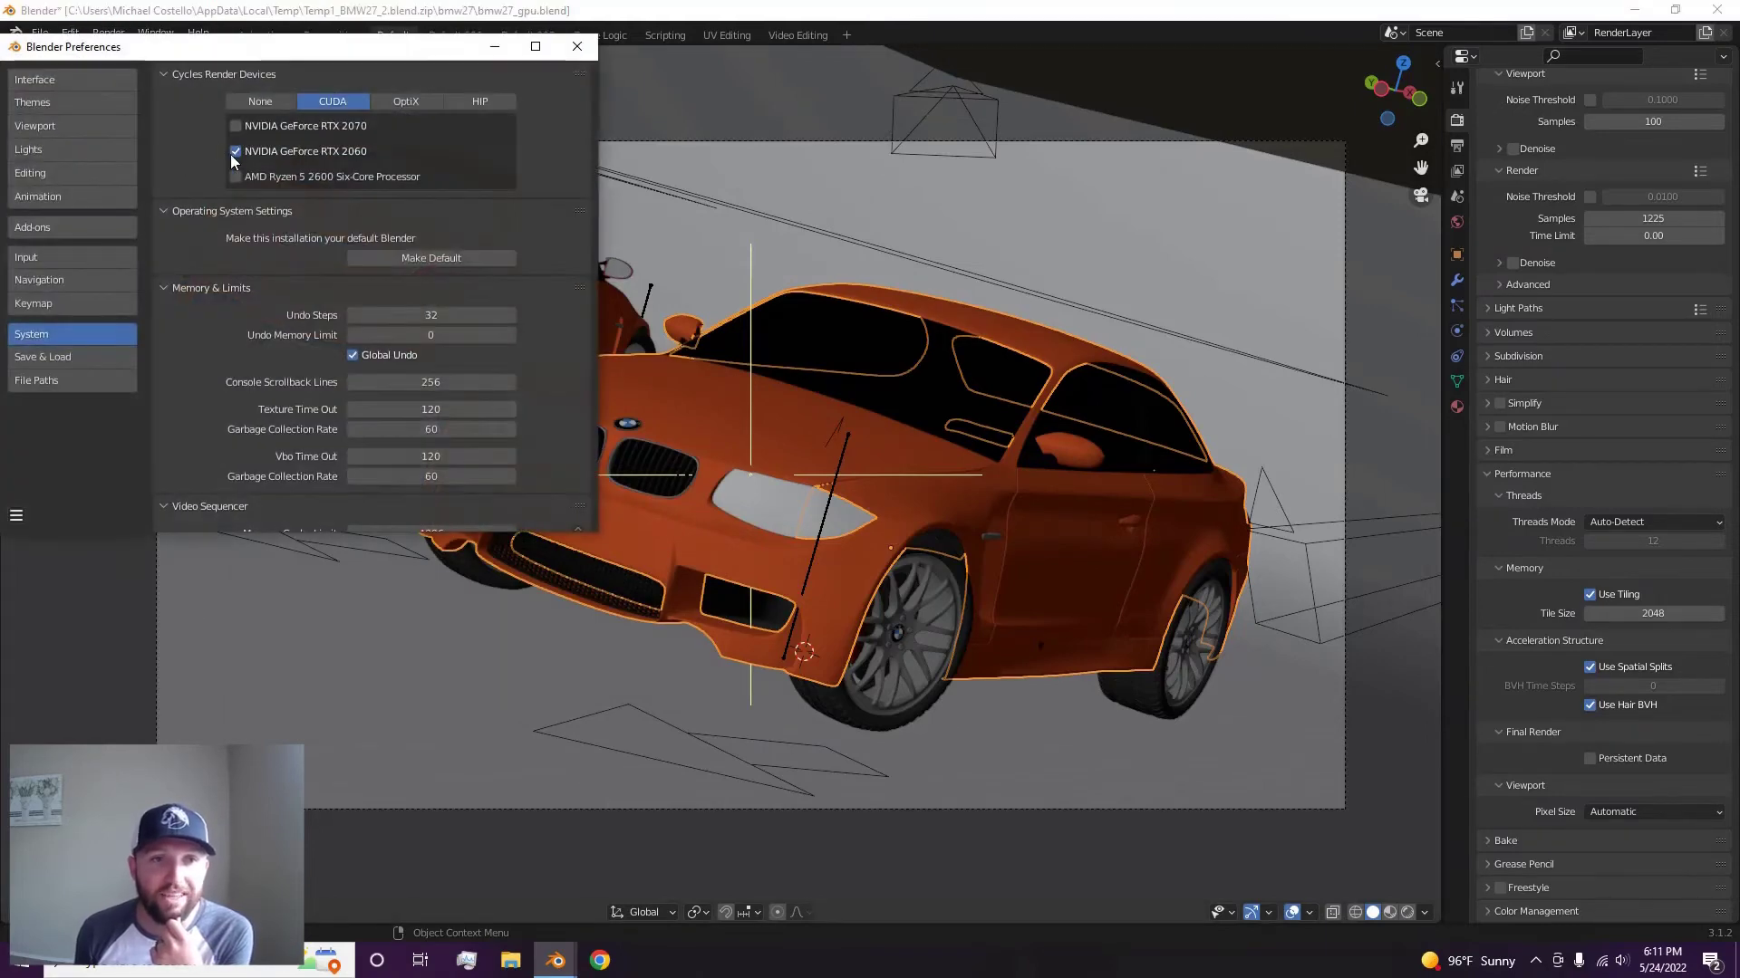
{"action": "left_click", "coordinate": [583, 53]}
{"action": "left_click", "coordinate": [115, 40]}
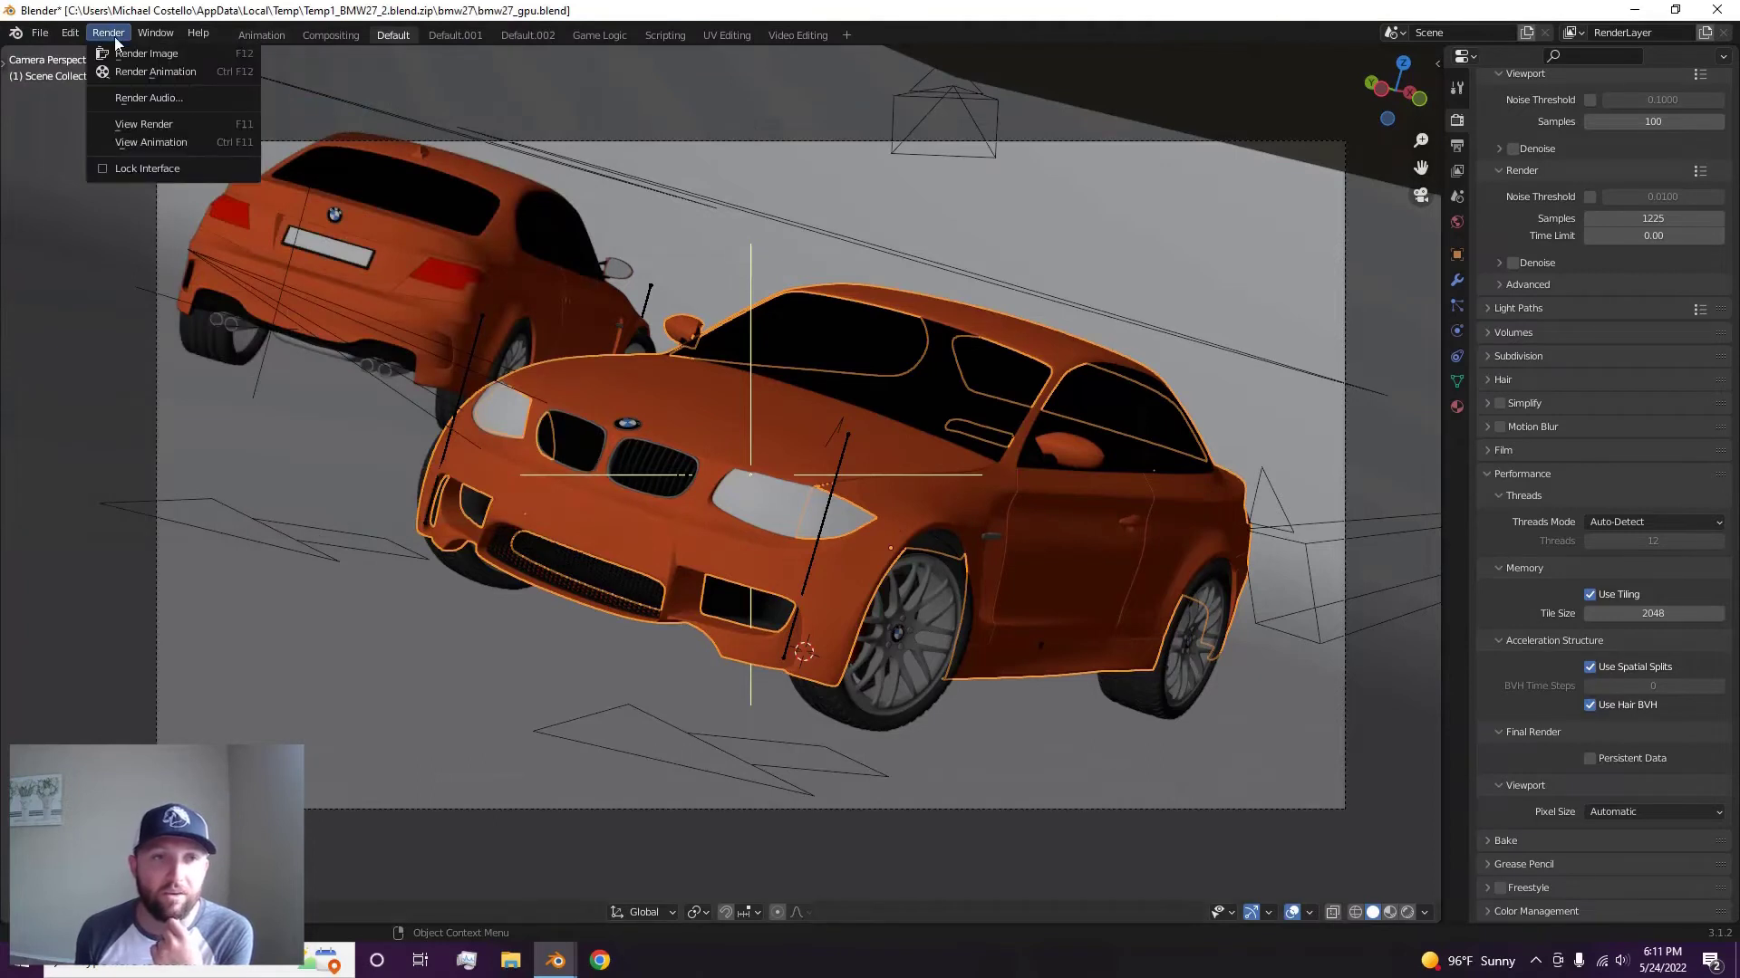
{"action": "left_click", "coordinate": [129, 57]}
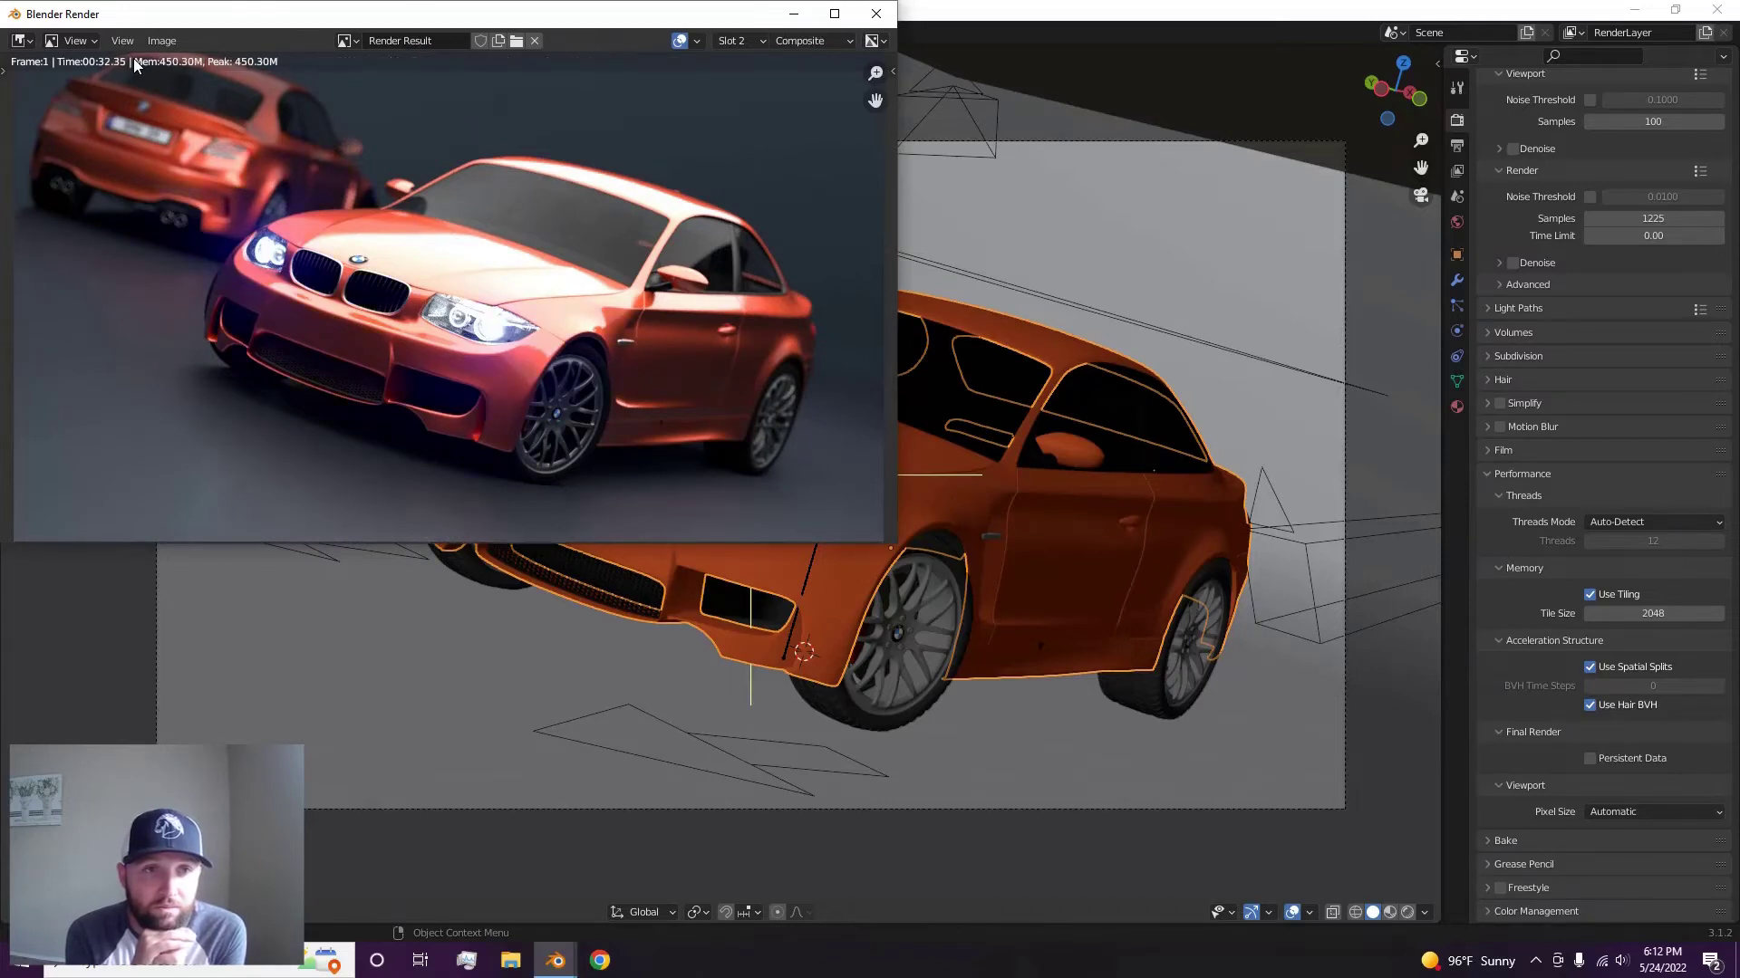
Compare Slot 1's 00:35.78 render with Slot 2's 00:32.35 render
{"action": "left_click", "coordinate": [741, 40]}
{"action": "left_click", "coordinate": [743, 76]}
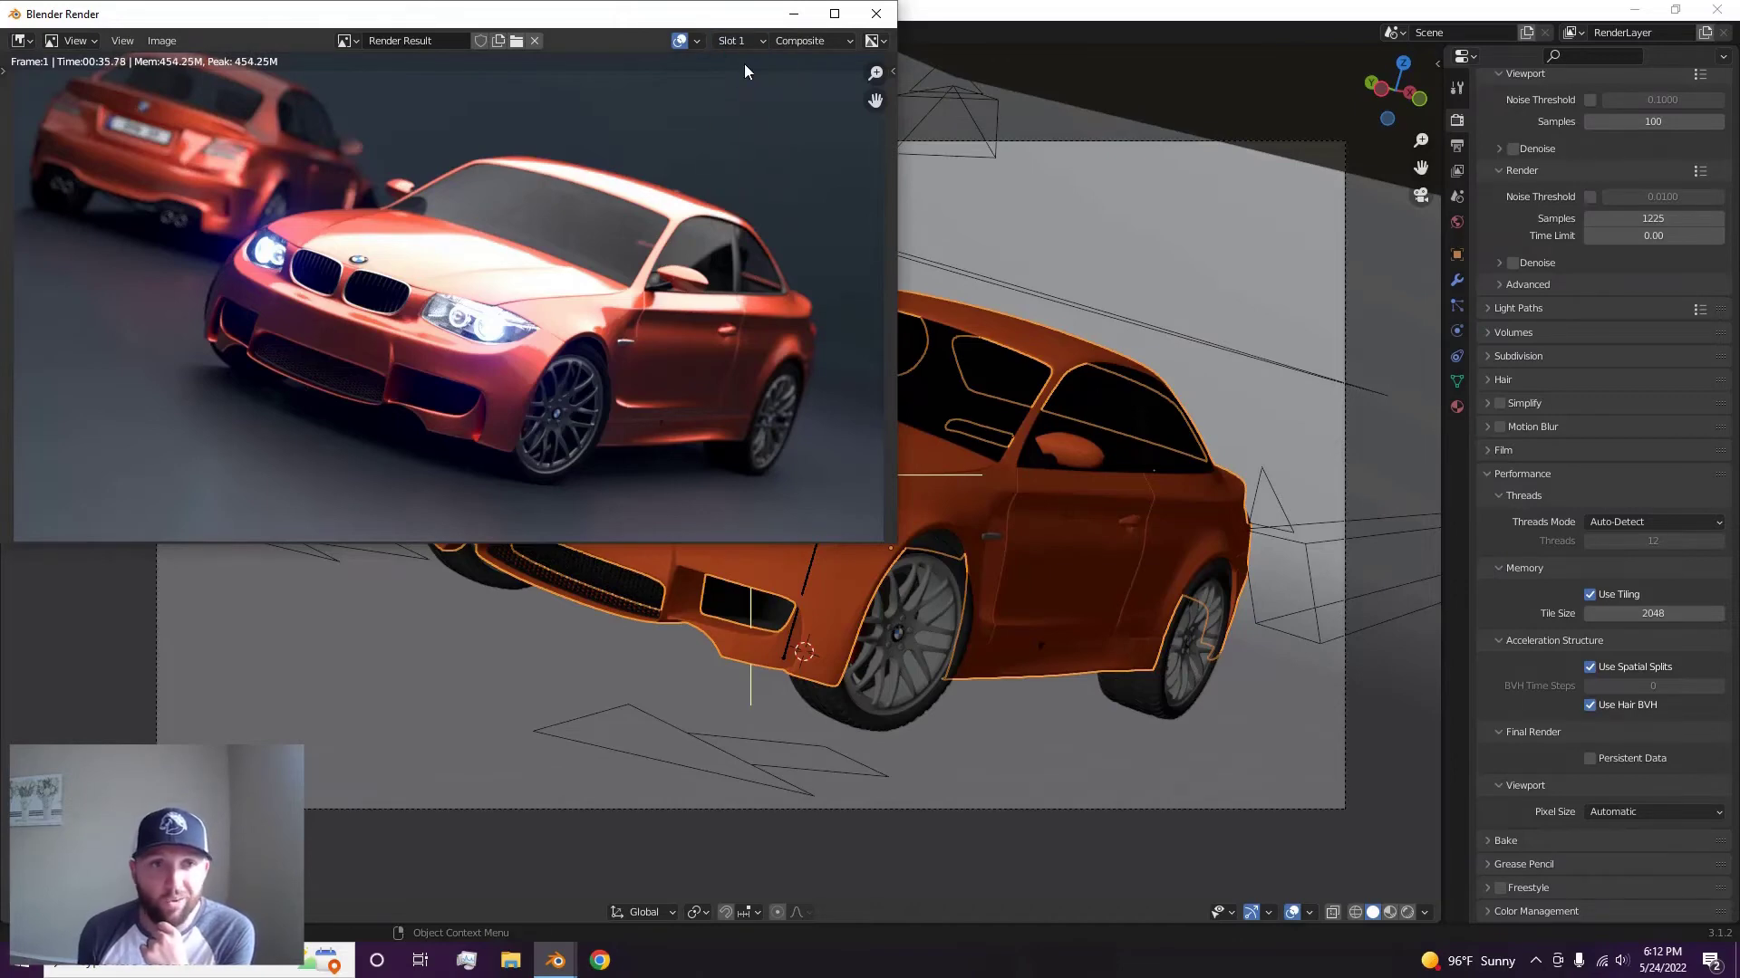
{"action": "left_click", "coordinate": [754, 42]}
{"action": "left_click", "coordinate": [761, 68]}
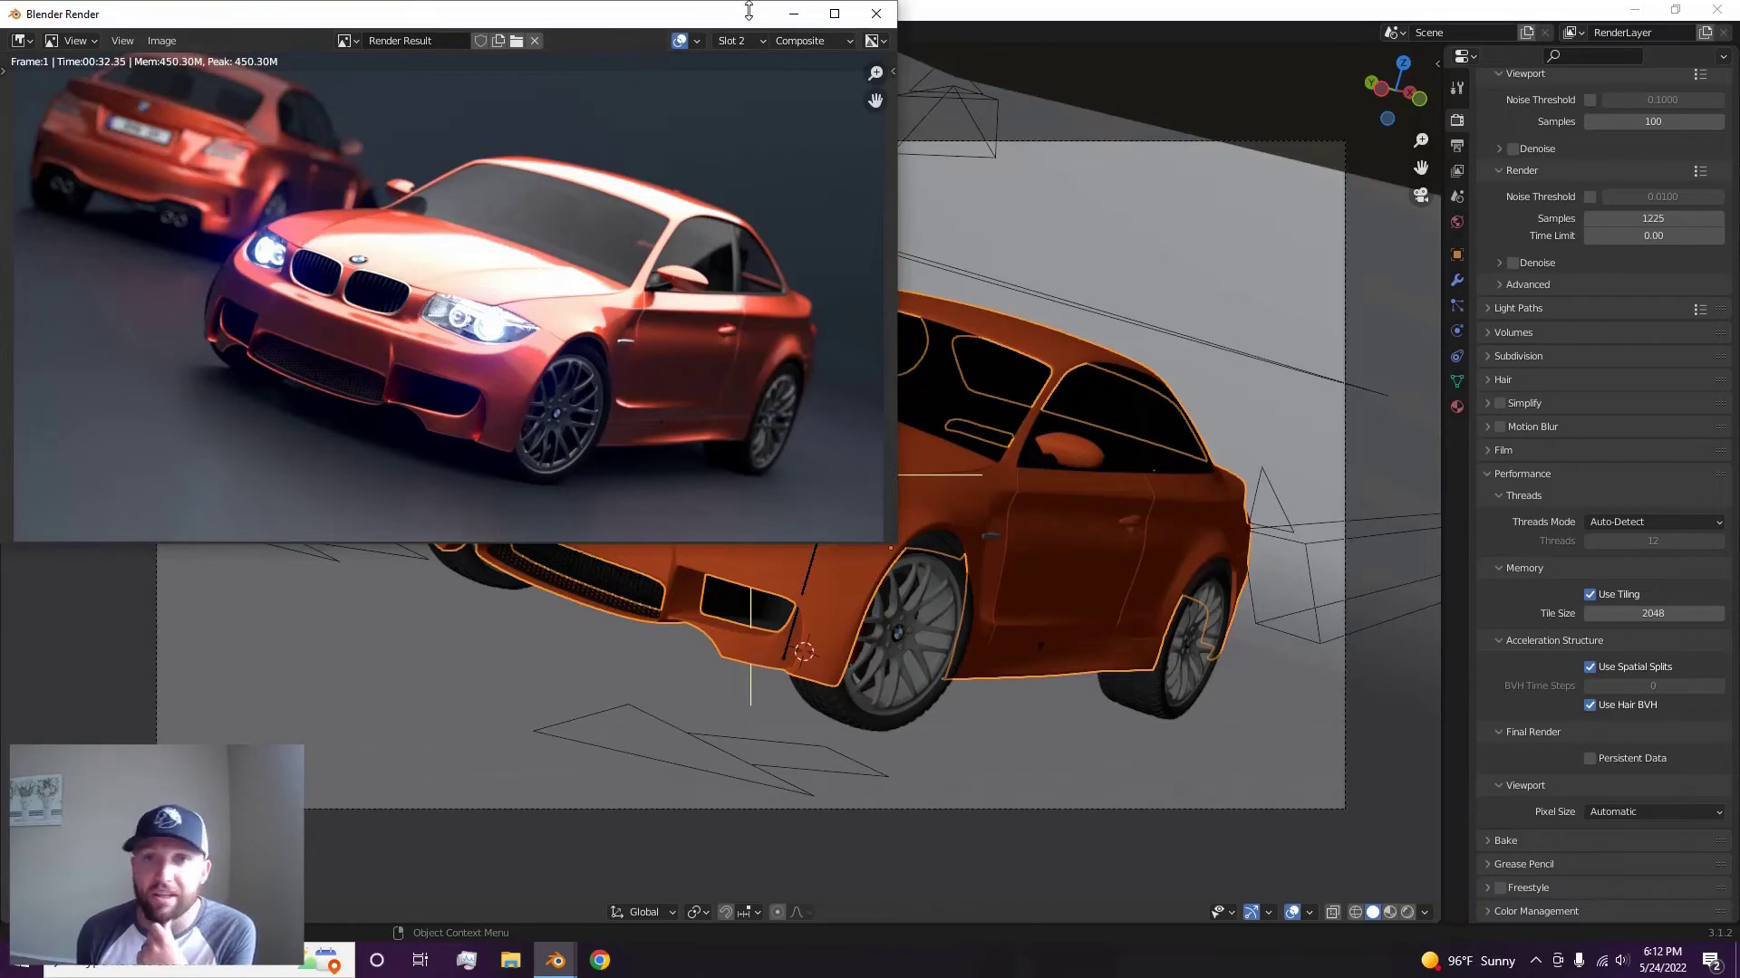
Select the empty Slot 3 and minimize the render window
{"action": "left_click", "coordinate": [741, 40]}
{"action": "left_click", "coordinate": [752, 90]}
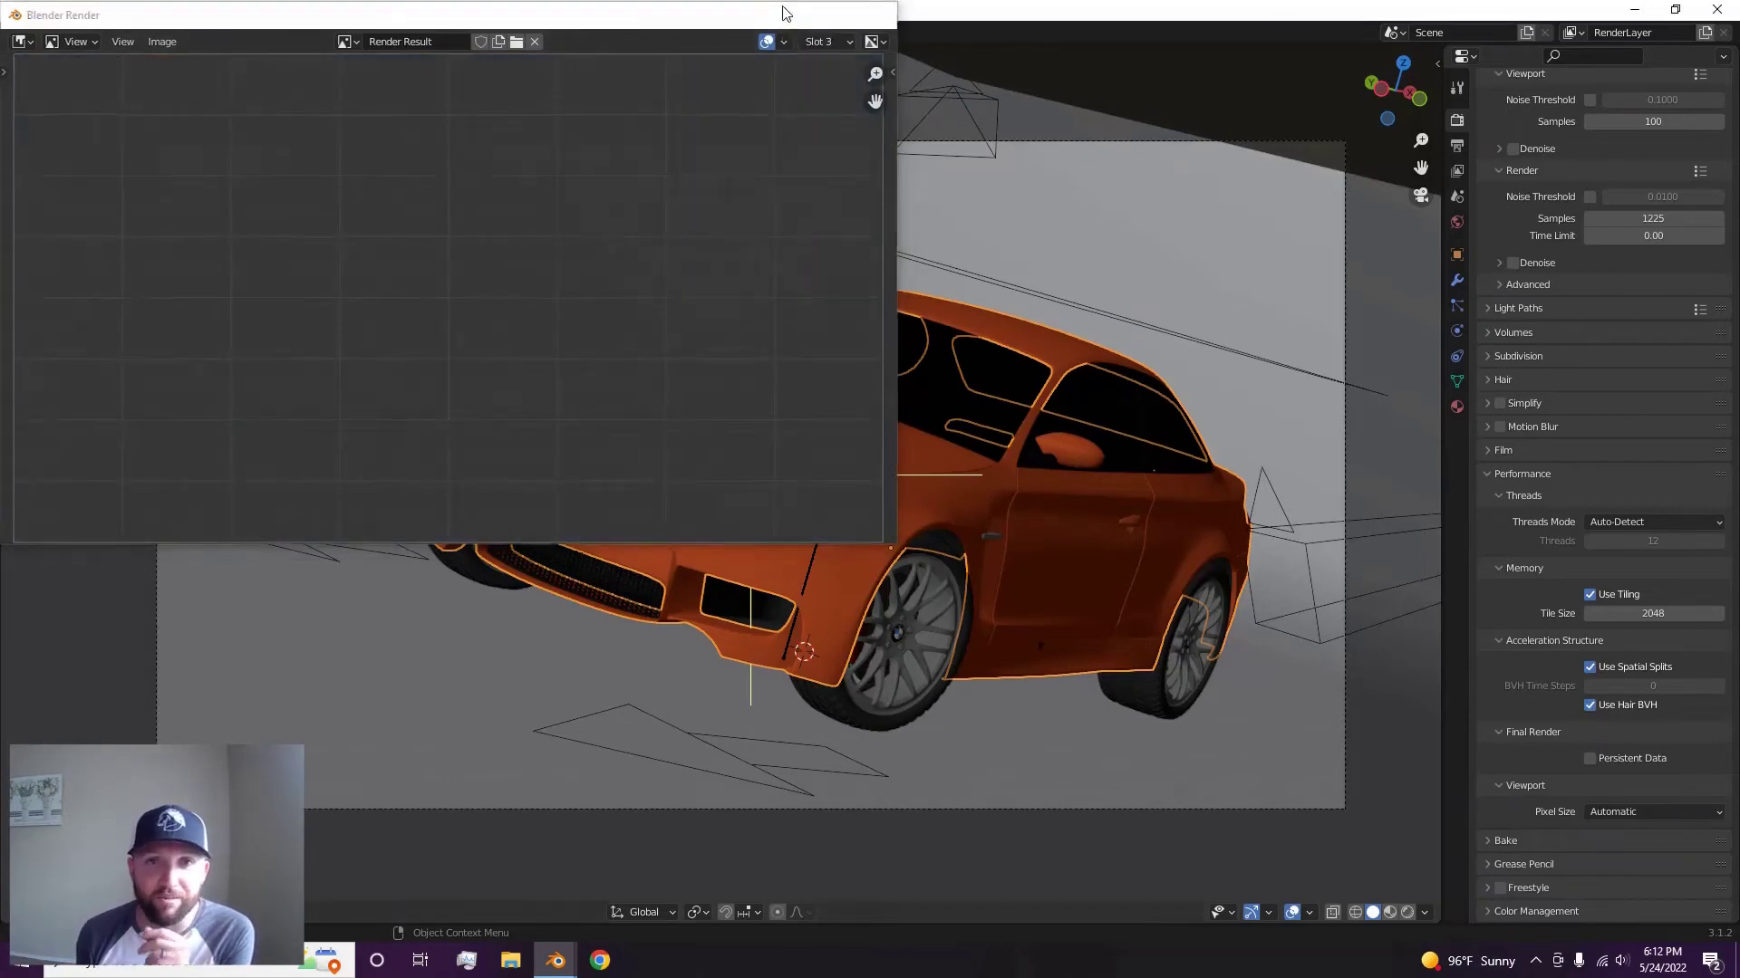
{"action": "left_click", "coordinate": [787, 13]}
Confirm in Preferences that both RTX 2070 and RTX 2060 are enabled for CUDA
{"action": "left_click", "coordinate": [108, 33]}
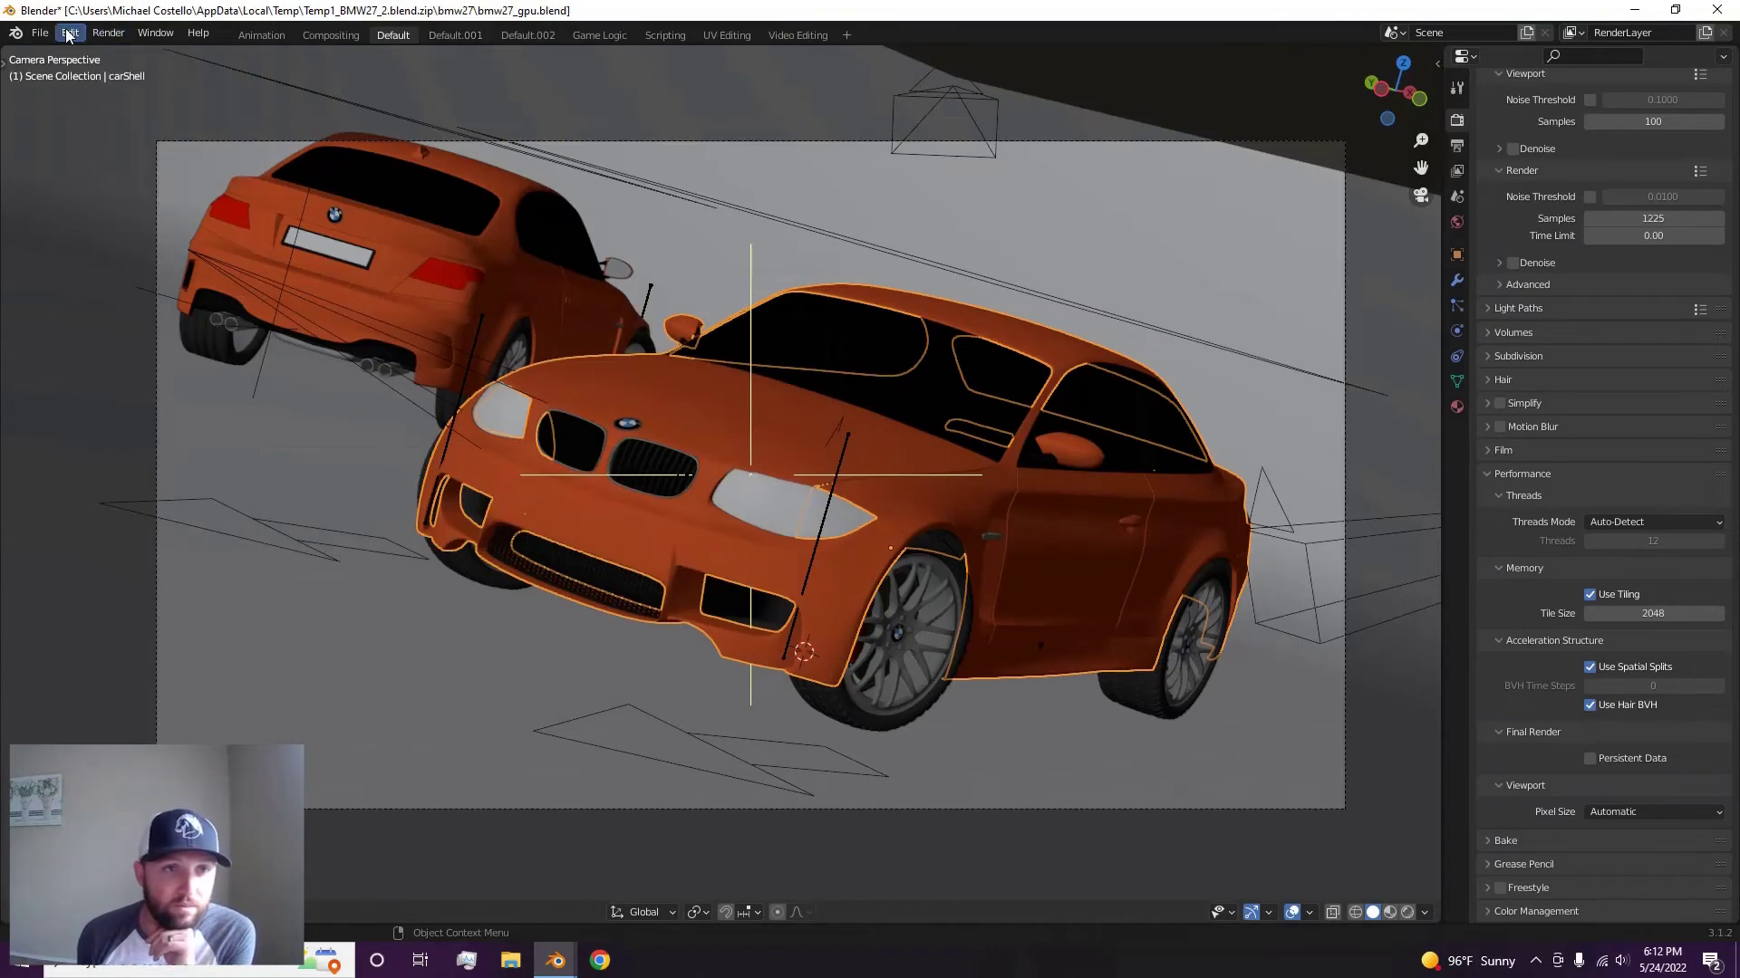
{"action": "left_click", "coordinate": [70, 33]}
{"action": "left_click", "coordinate": [105, 294]}
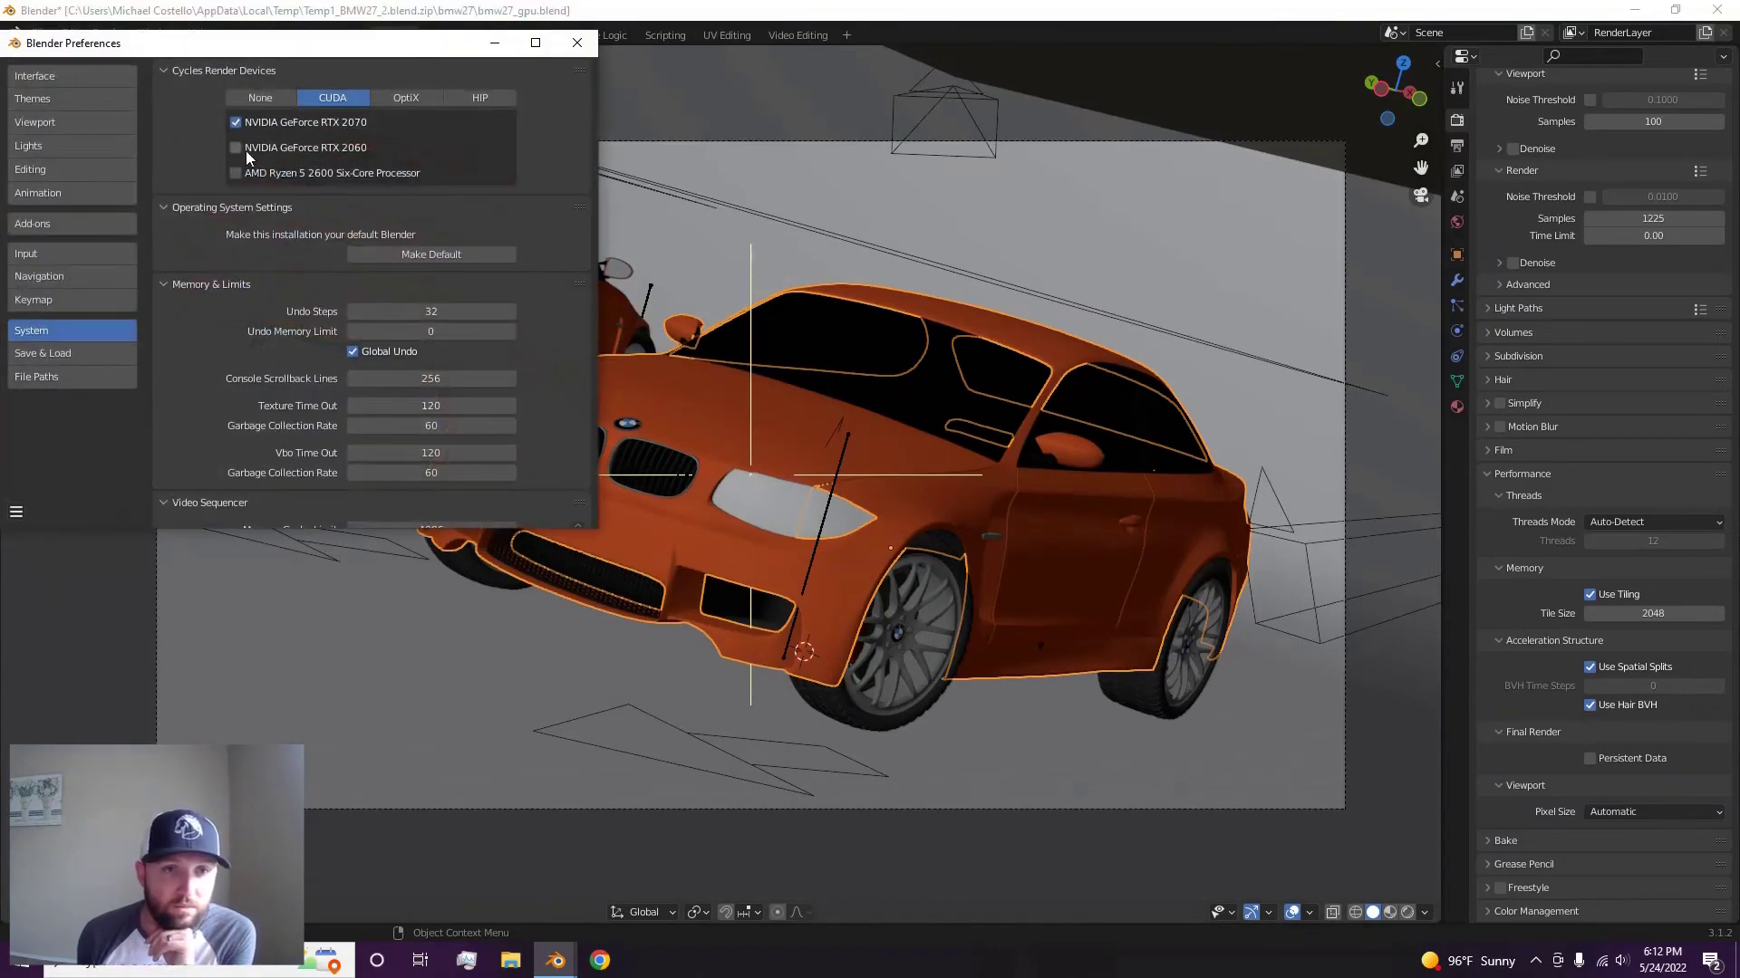
{"action": "left_click", "coordinate": [578, 45]}
{"action": "left_click", "coordinate": [101, 33]}
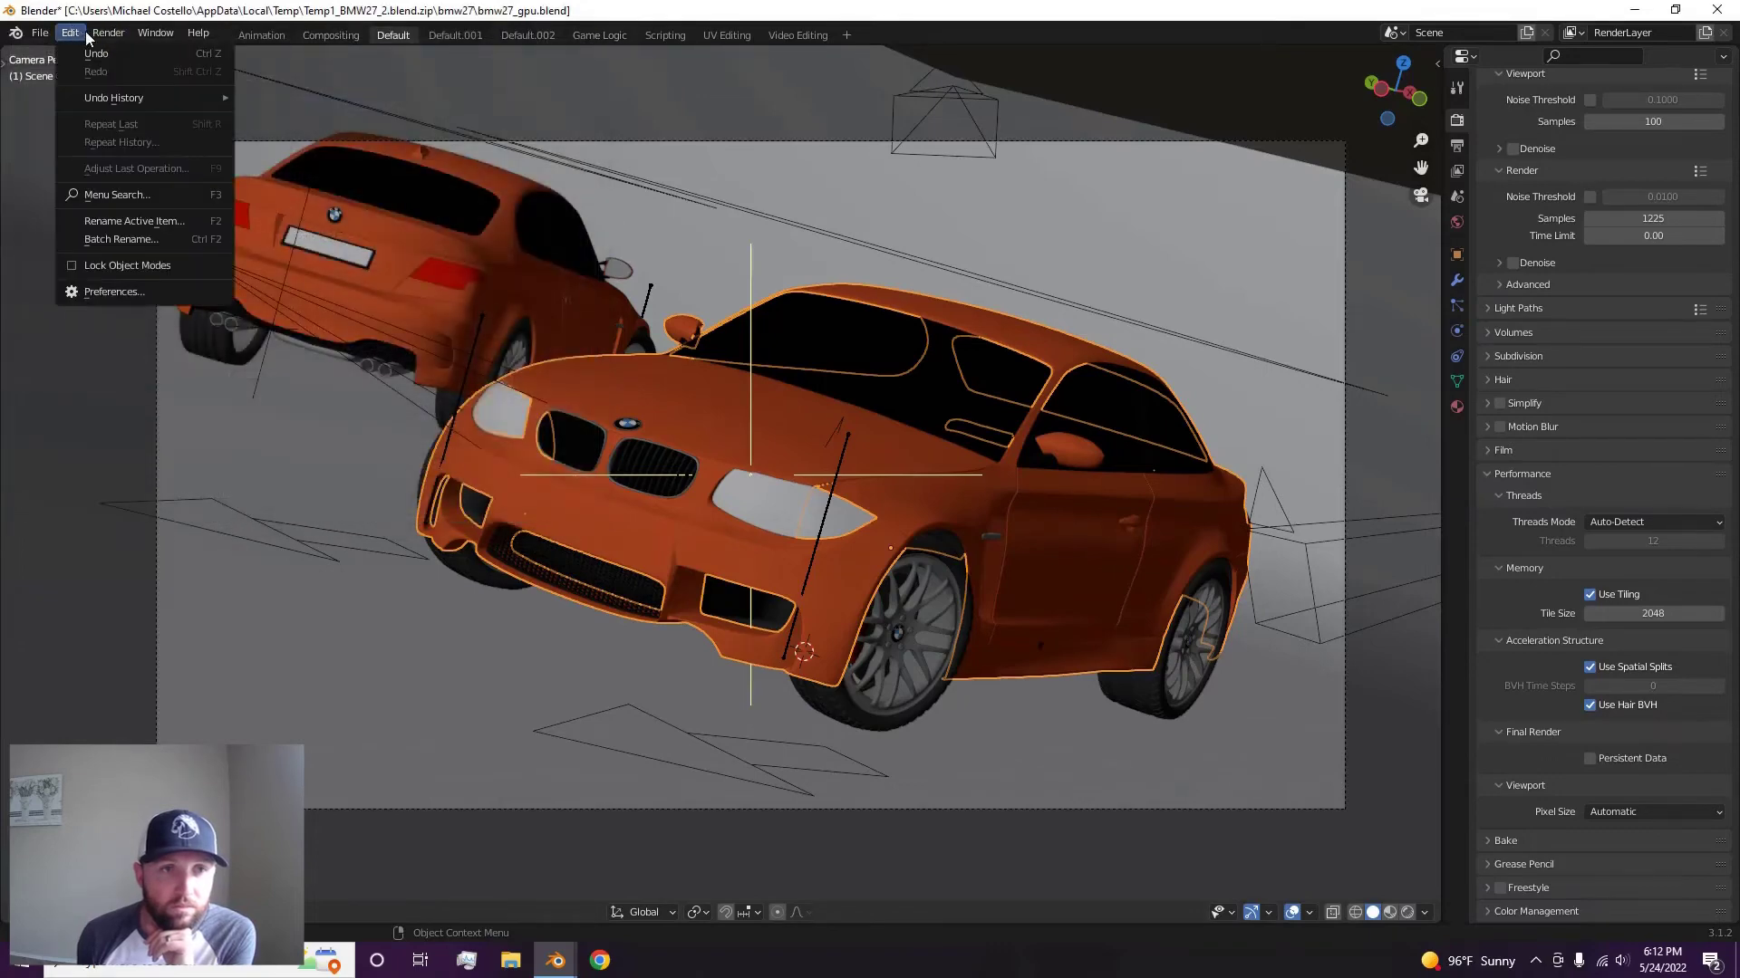
{"action": "left_click", "coordinate": [105, 33]}
{"action": "left_click", "coordinate": [107, 34]}
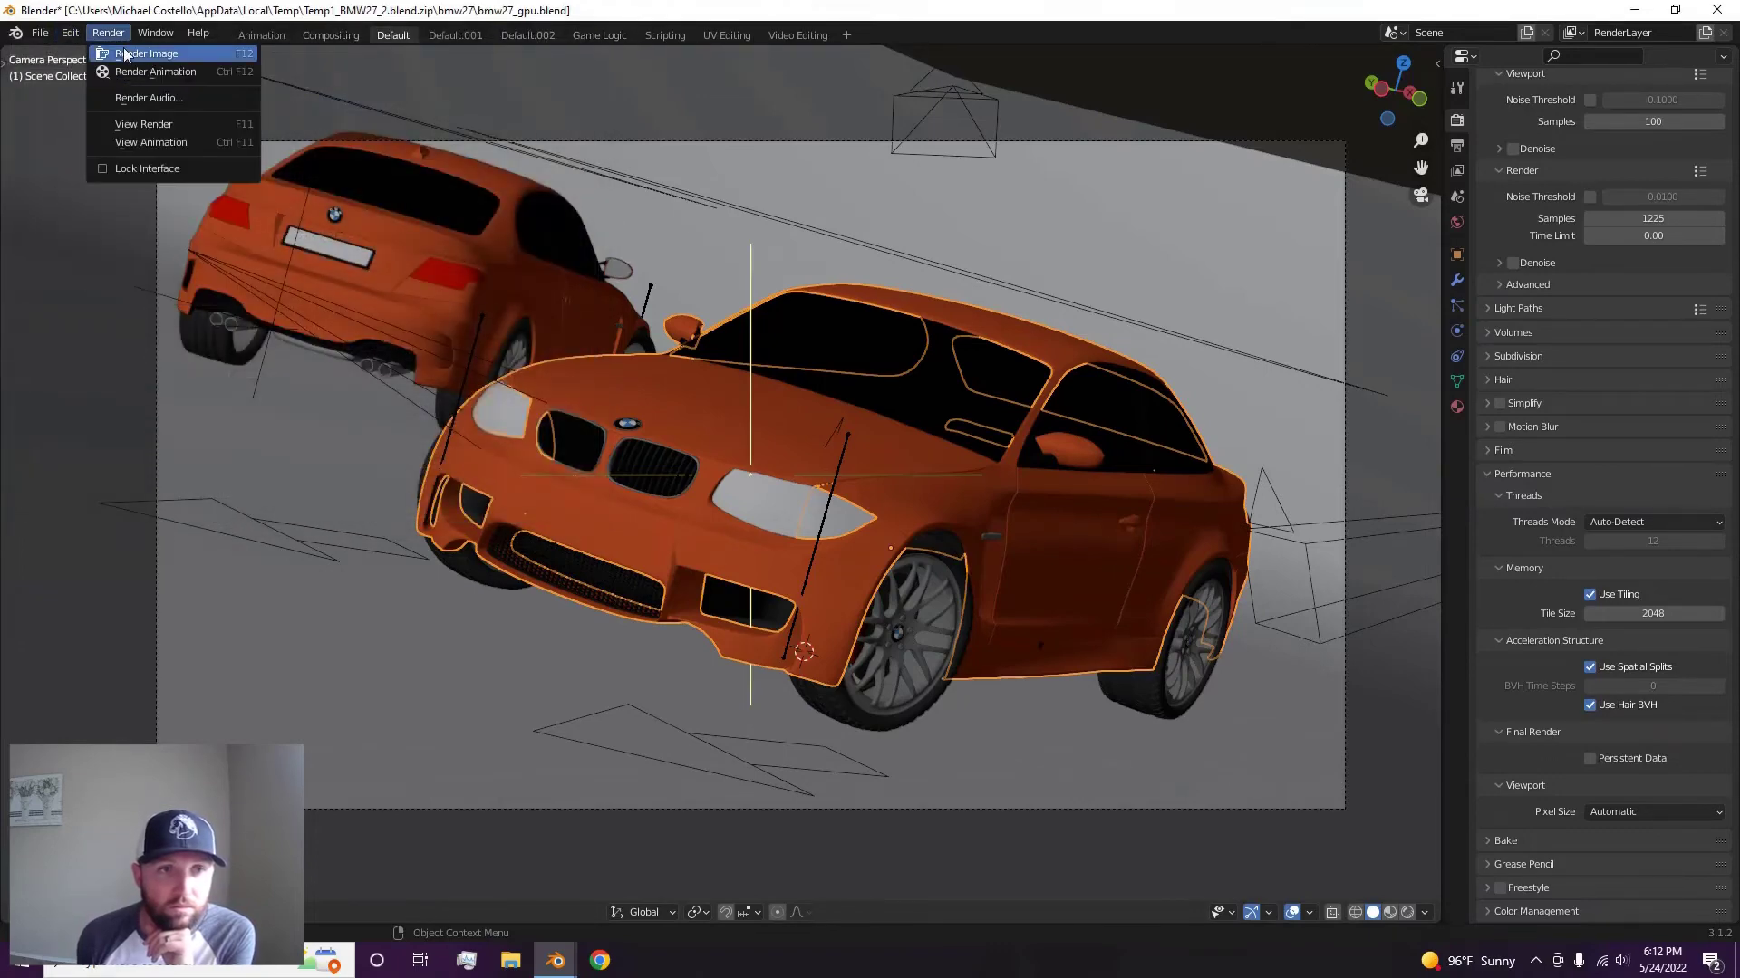
Render the car into Slot 3 with both GPUs (00:18.83), then view Slots 2 and 1
{"action": "left_click", "coordinate": [139, 57]}
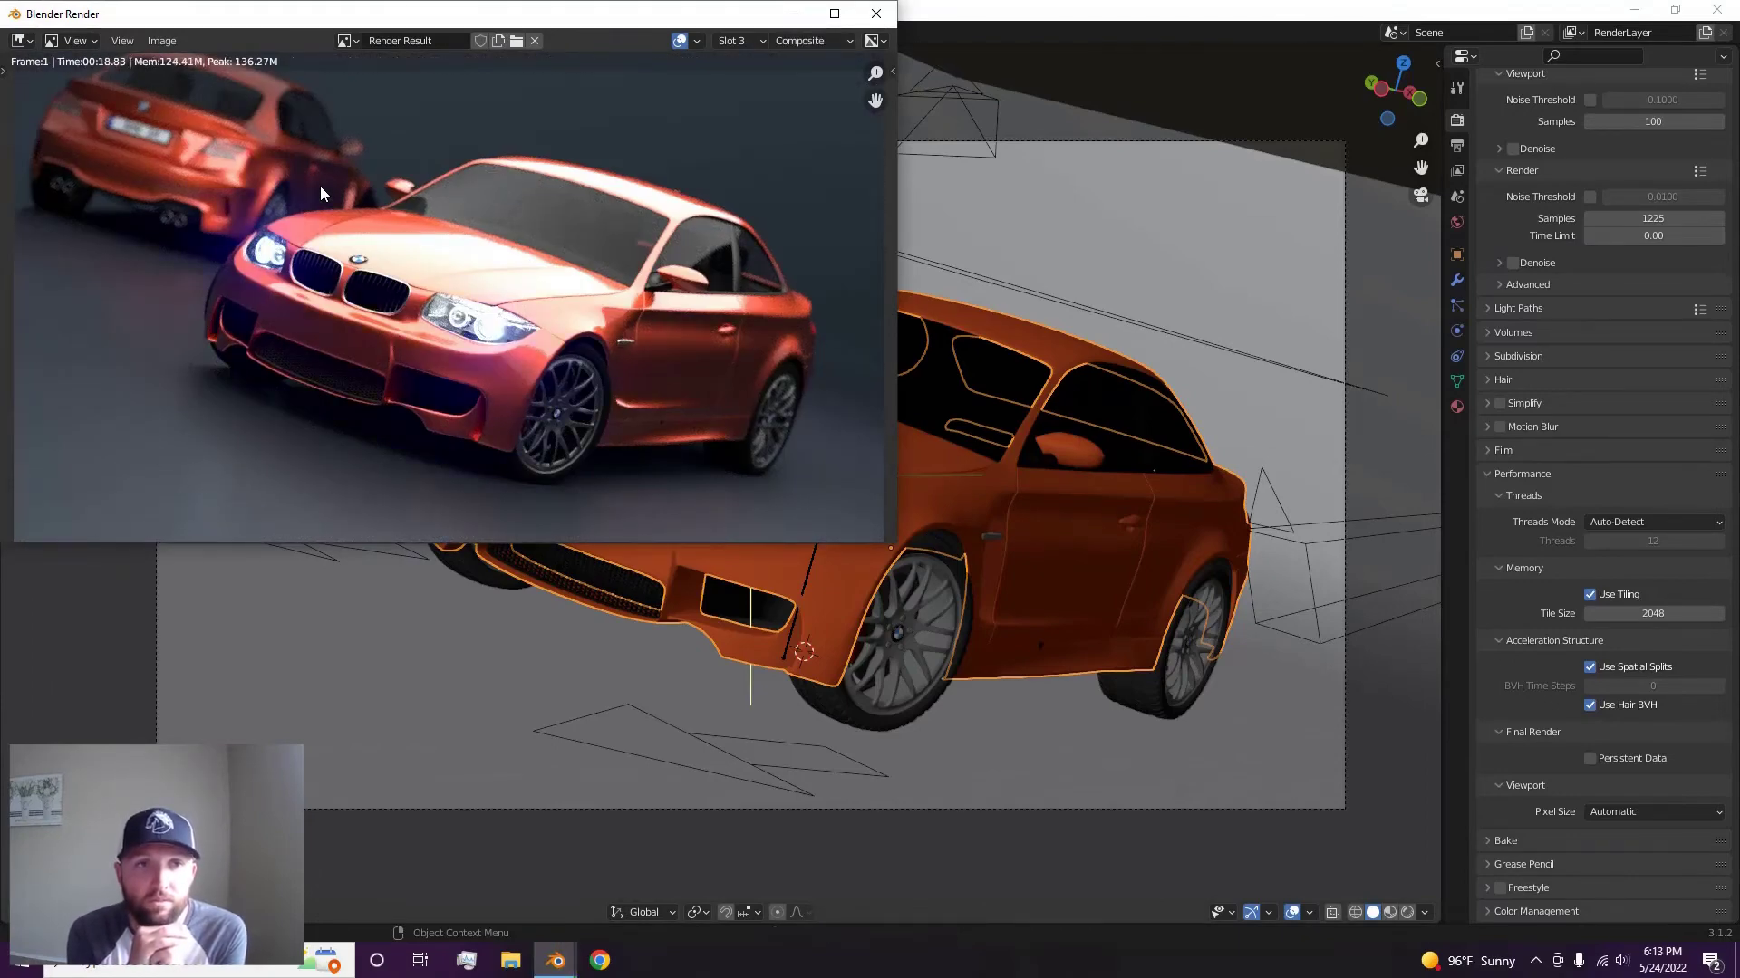
{"action": "left_click", "coordinate": [741, 40]}
{"action": "left_click", "coordinate": [750, 80]}
{"action": "left_click", "coordinate": [747, 41]}
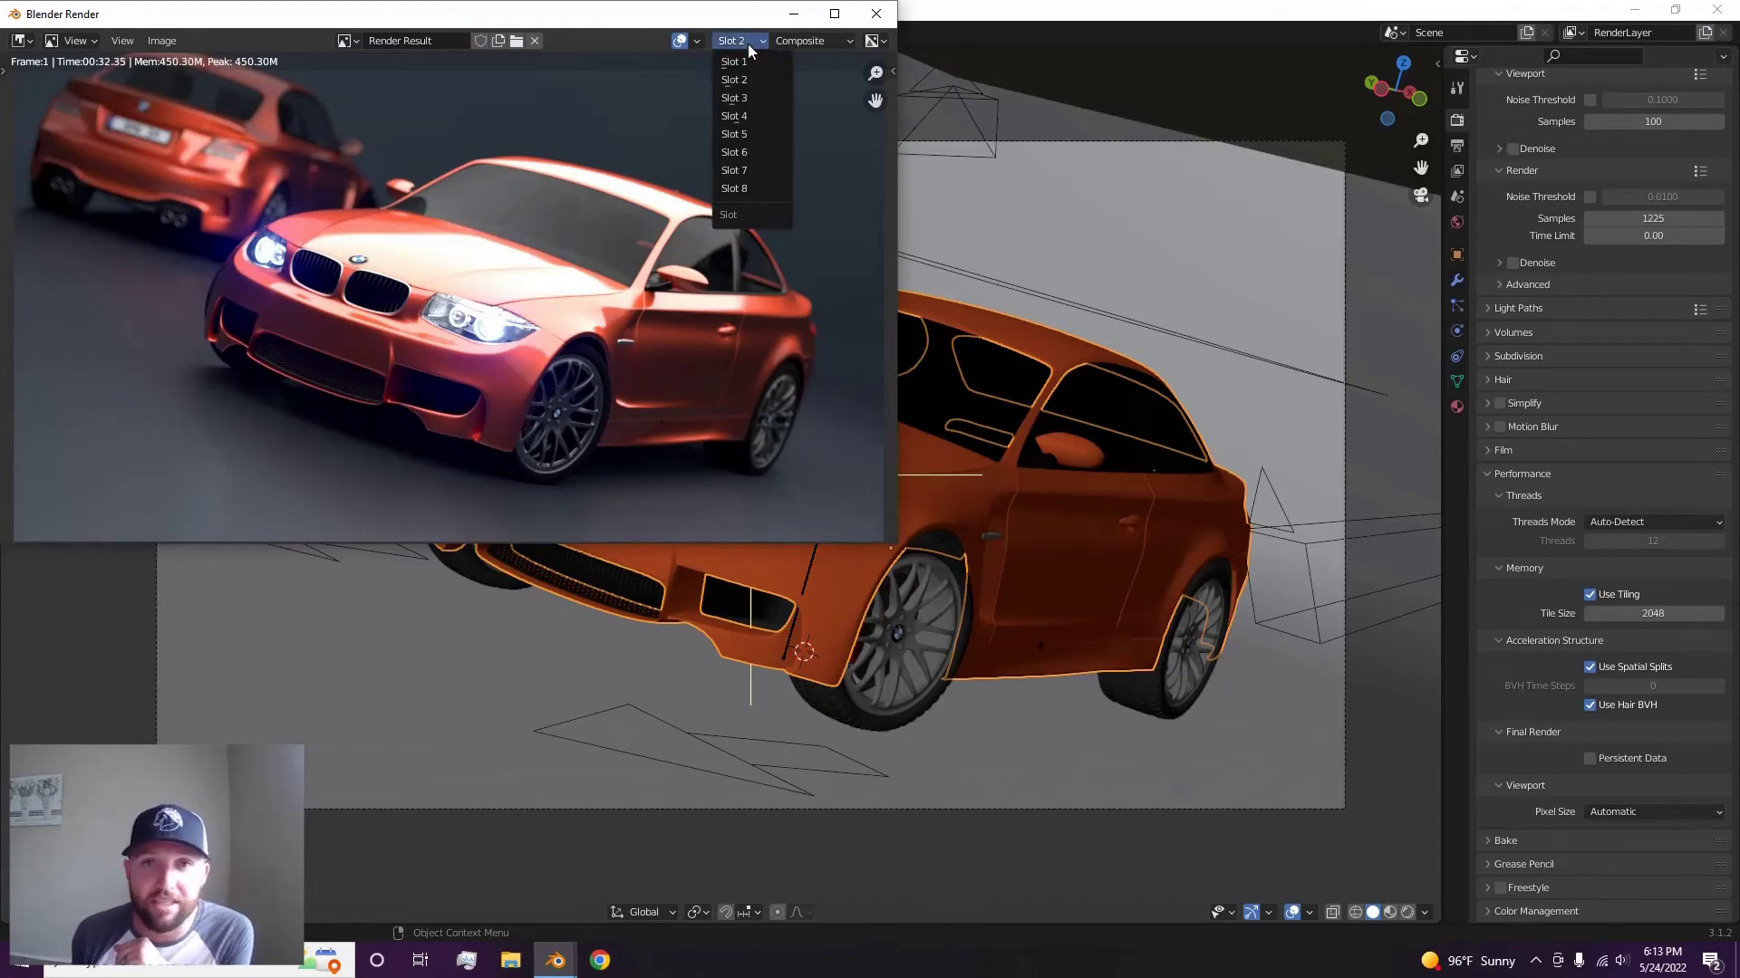
{"action": "left_click", "coordinate": [747, 62]}
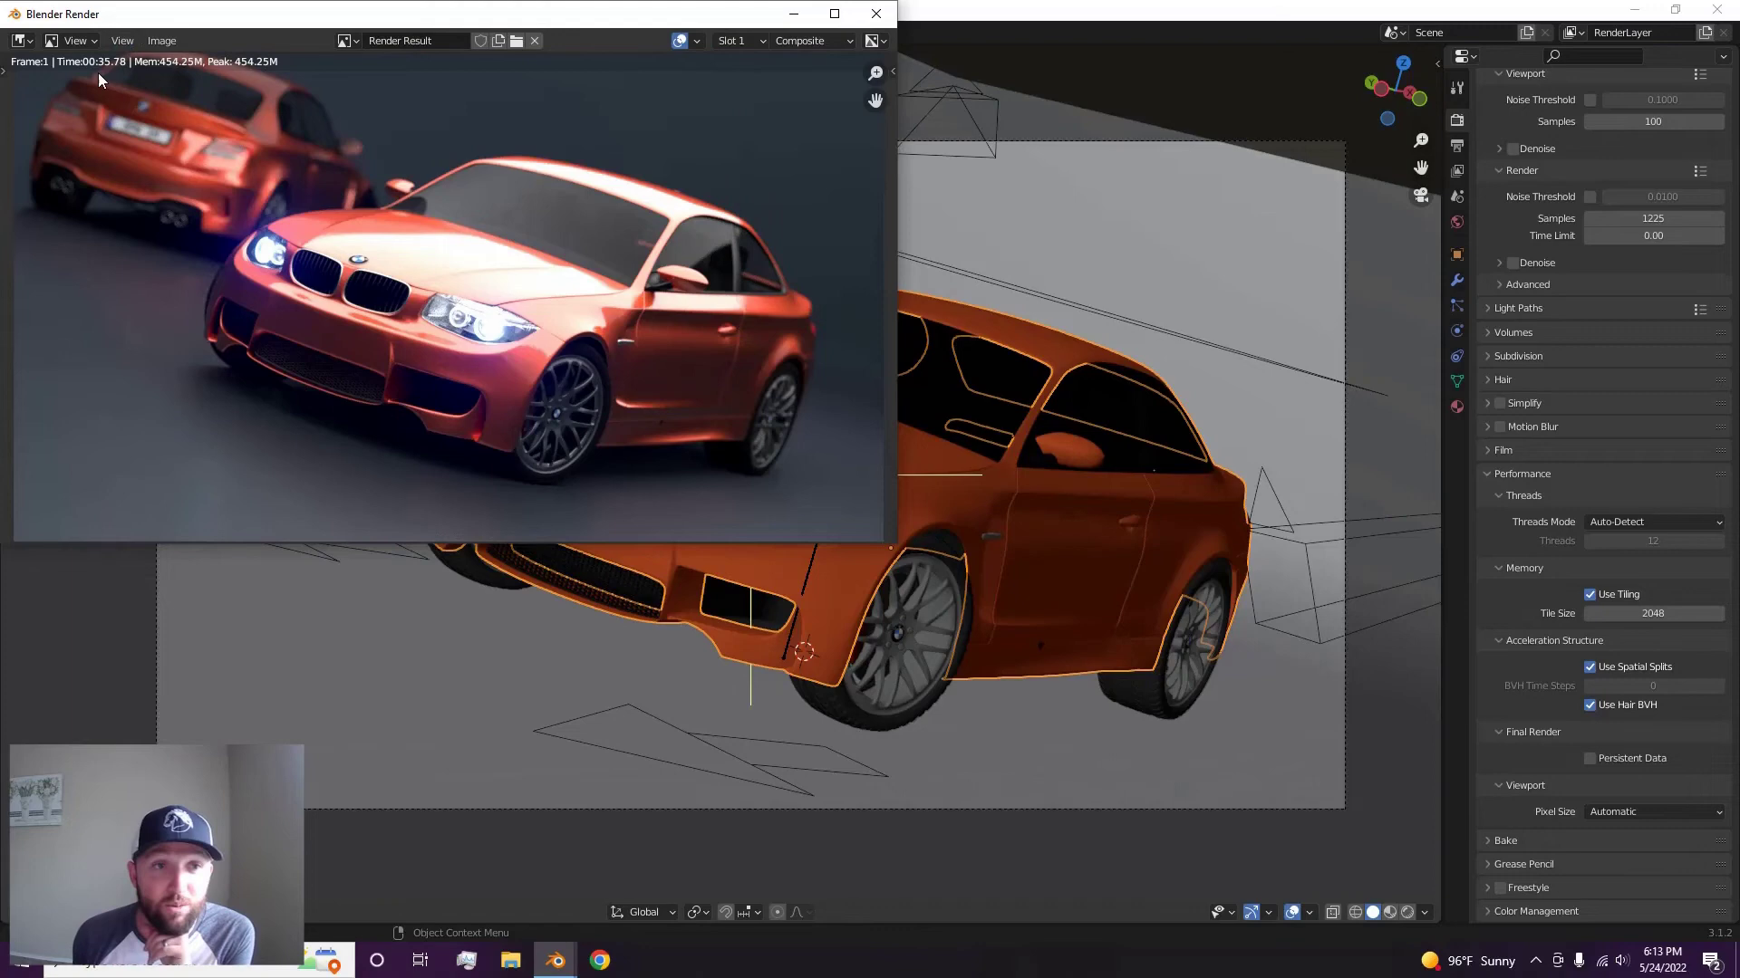
Flip between Slots 2 and 3, leaving the 00:18.83 dual-GPU render displayed
{"action": "left_click", "coordinate": [746, 38]}
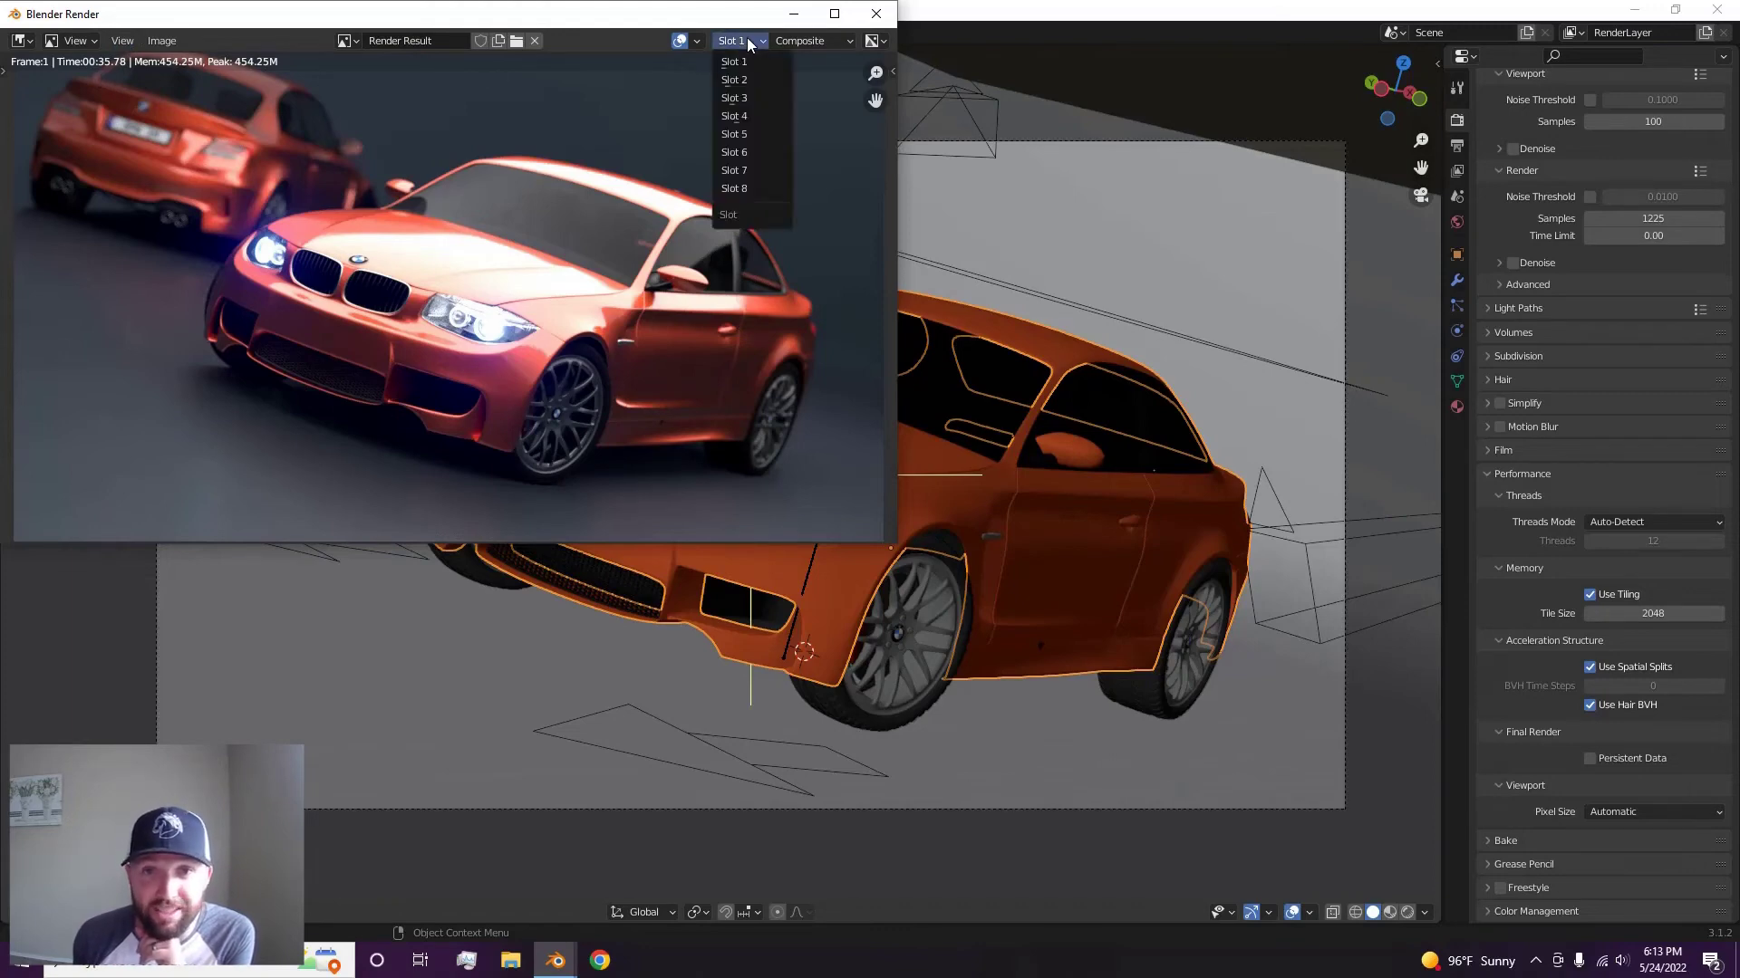
{"action": "left_click", "coordinate": [752, 78]}
{"action": "left_click", "coordinate": [745, 41]}
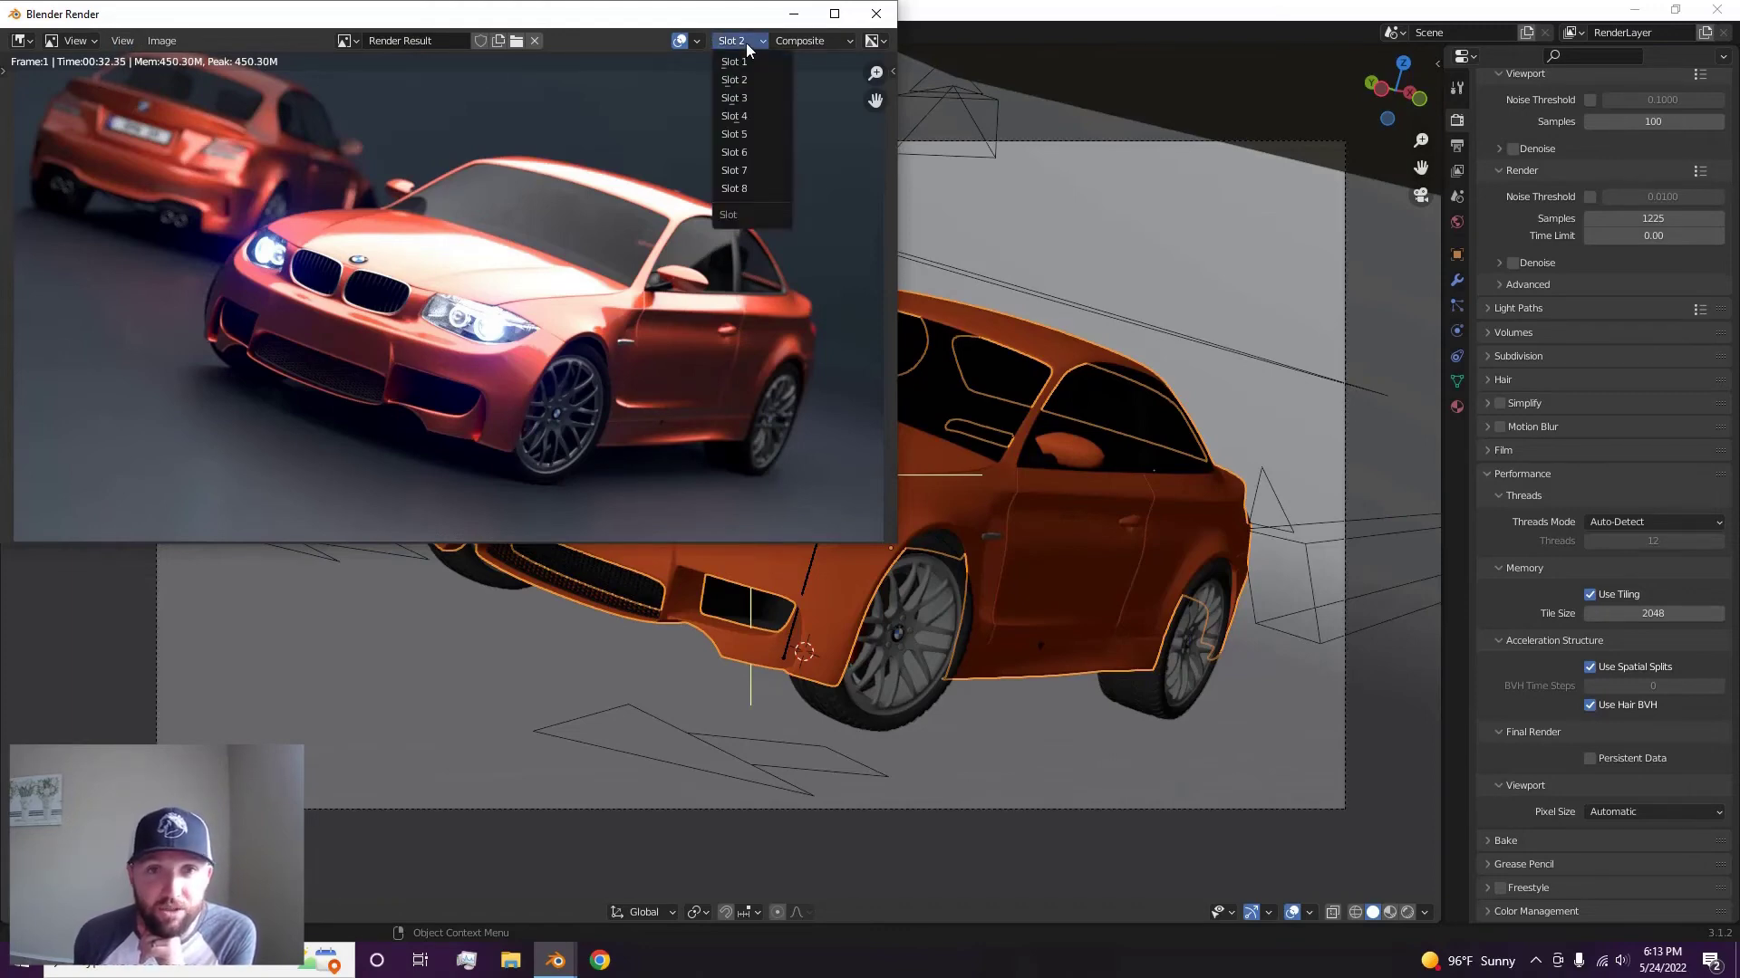
{"action": "left_click", "coordinate": [744, 98]}
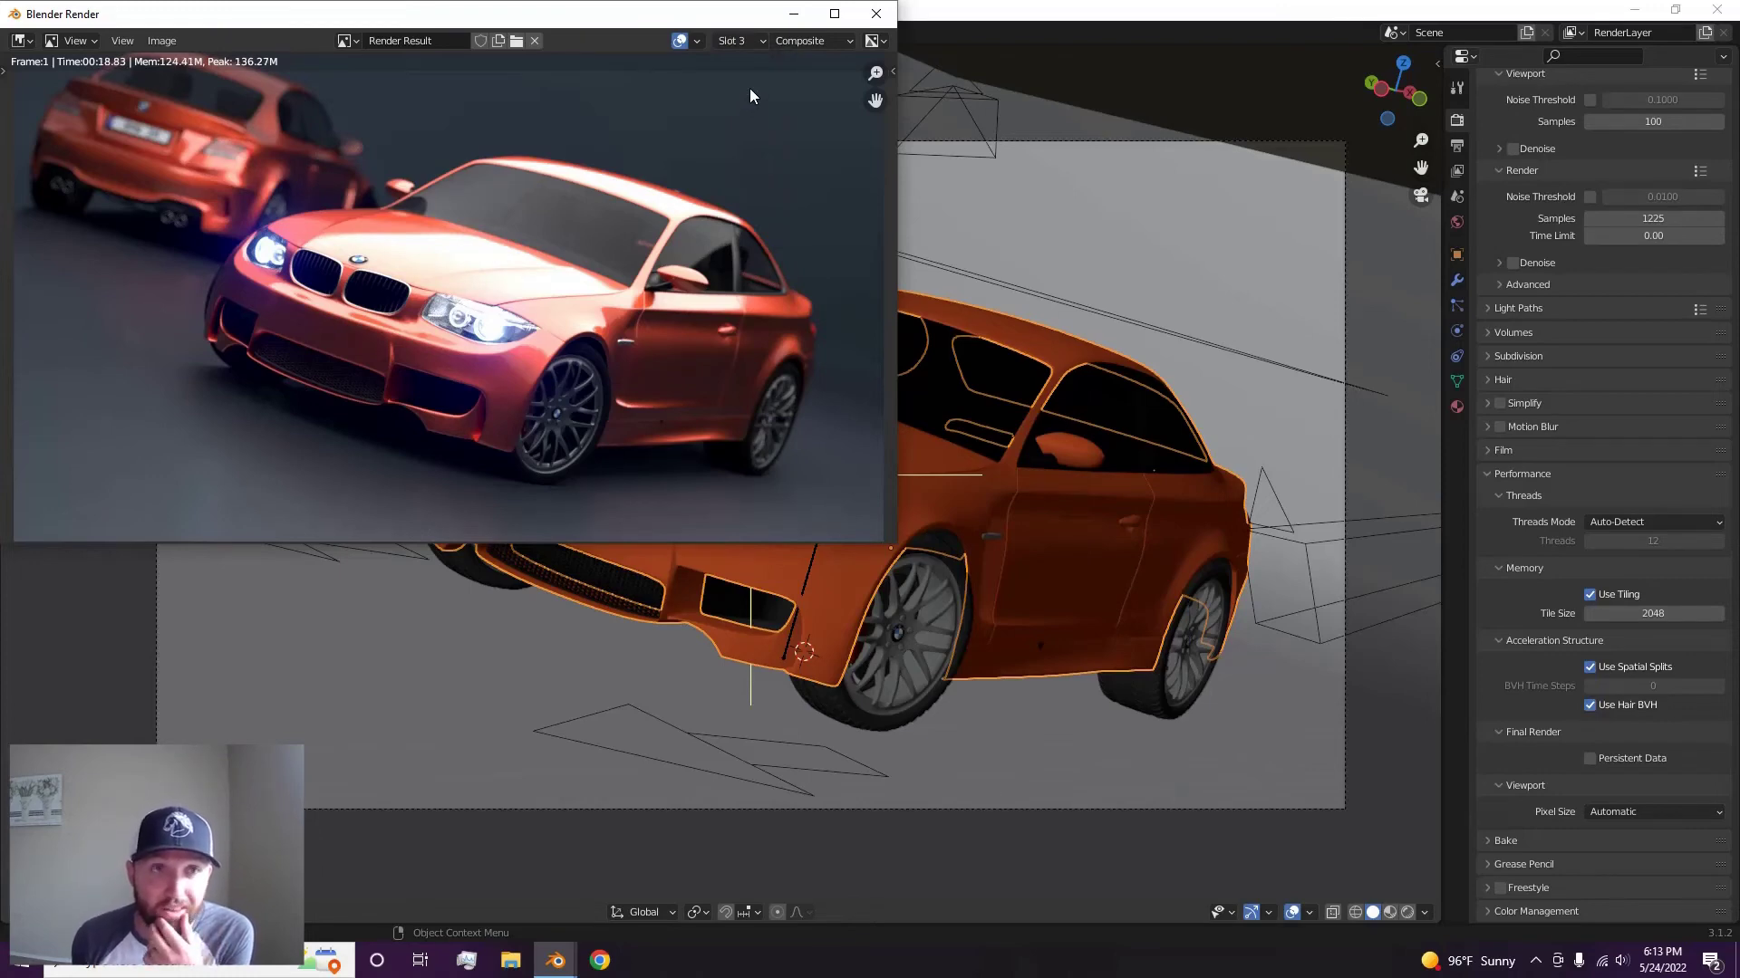
{"action": "left_click", "coordinate": [751, 41]}
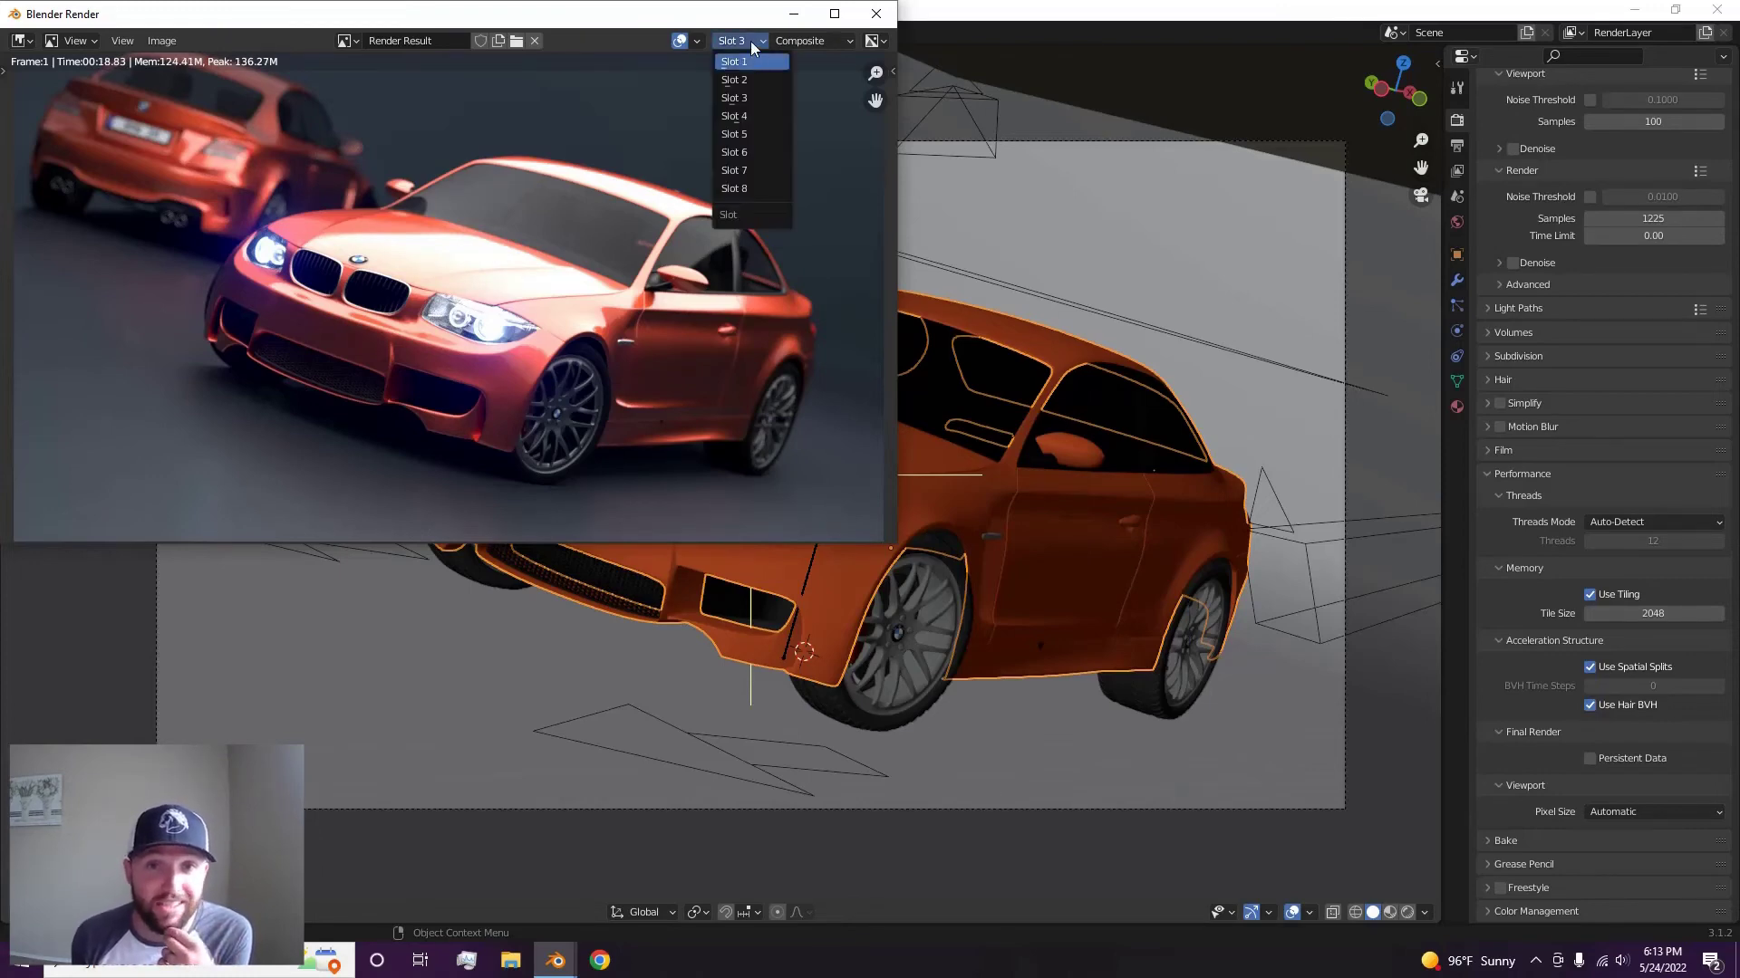
{"action": "left_click", "coordinate": [745, 45]}
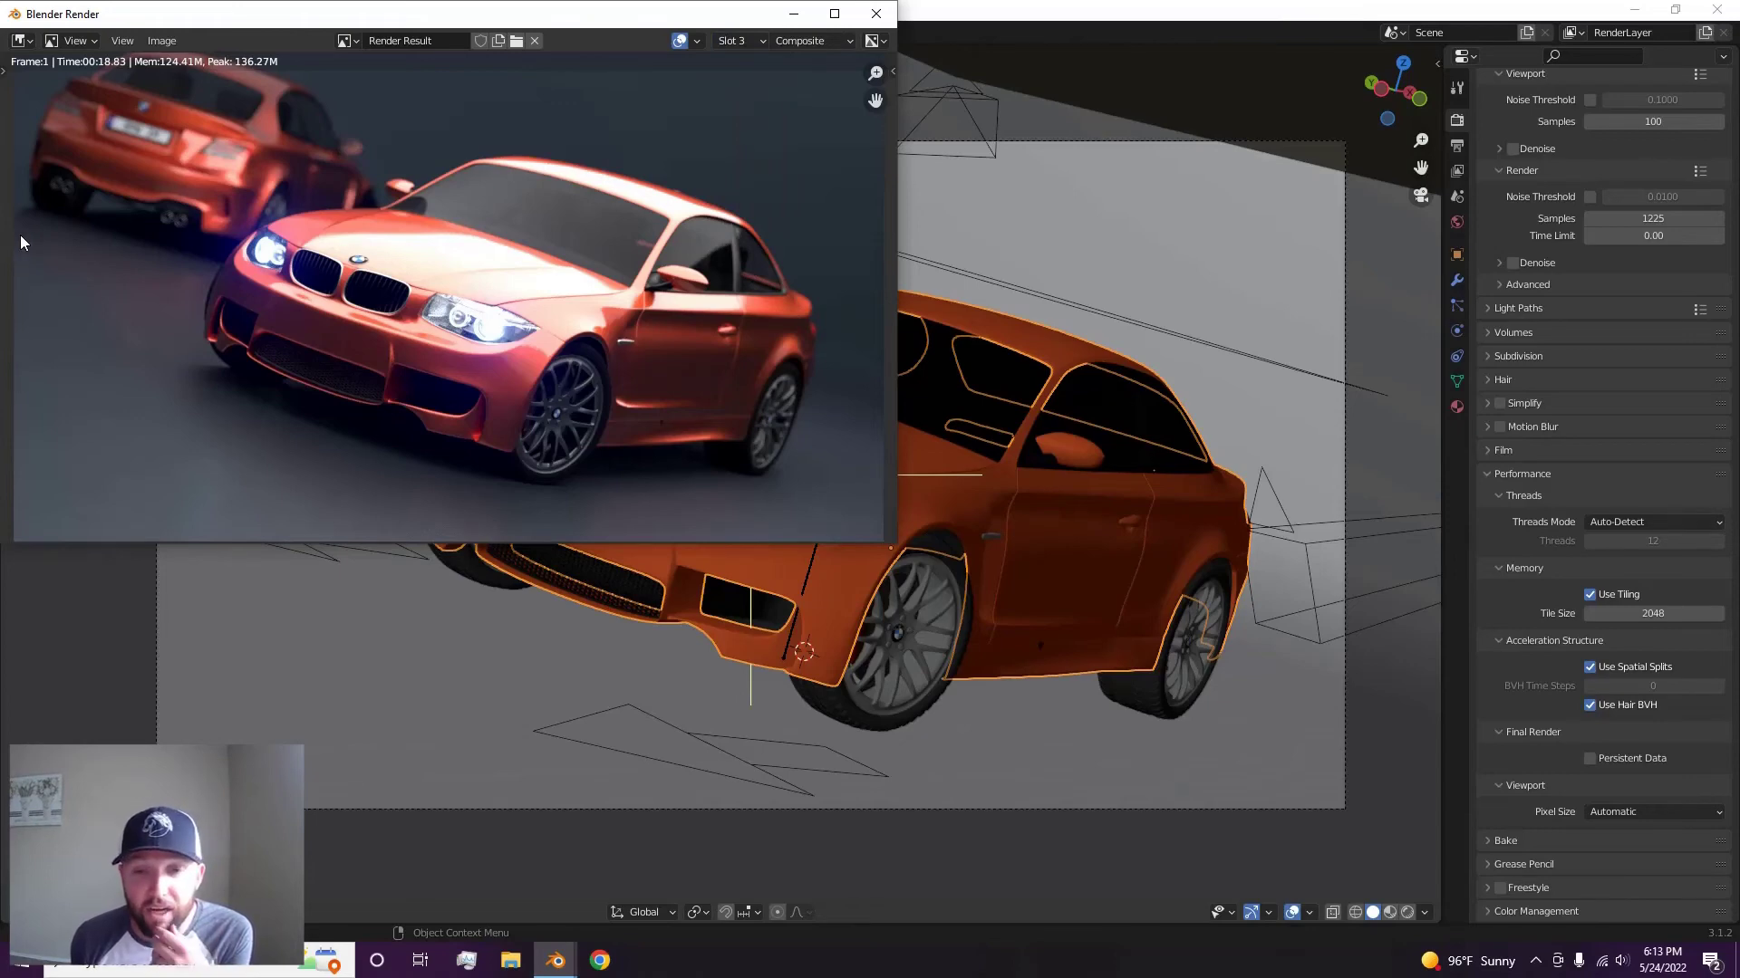